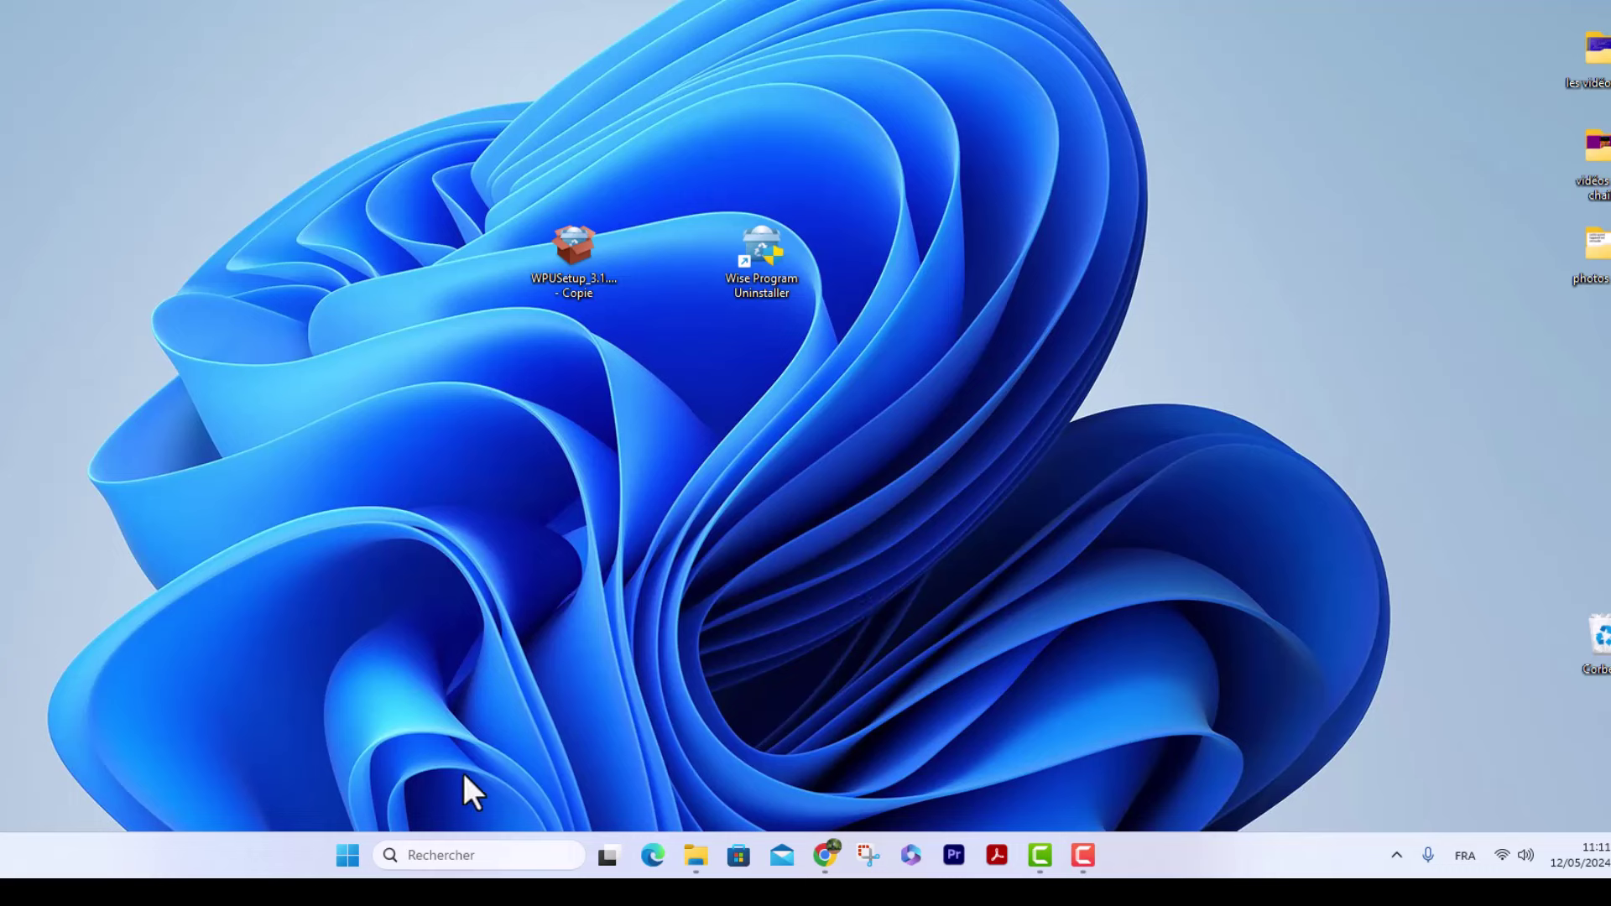
Step: Set Google Chrome as the default browser in the Windows default apps settings
{"action": "left_click", "coordinate": [347, 856]}
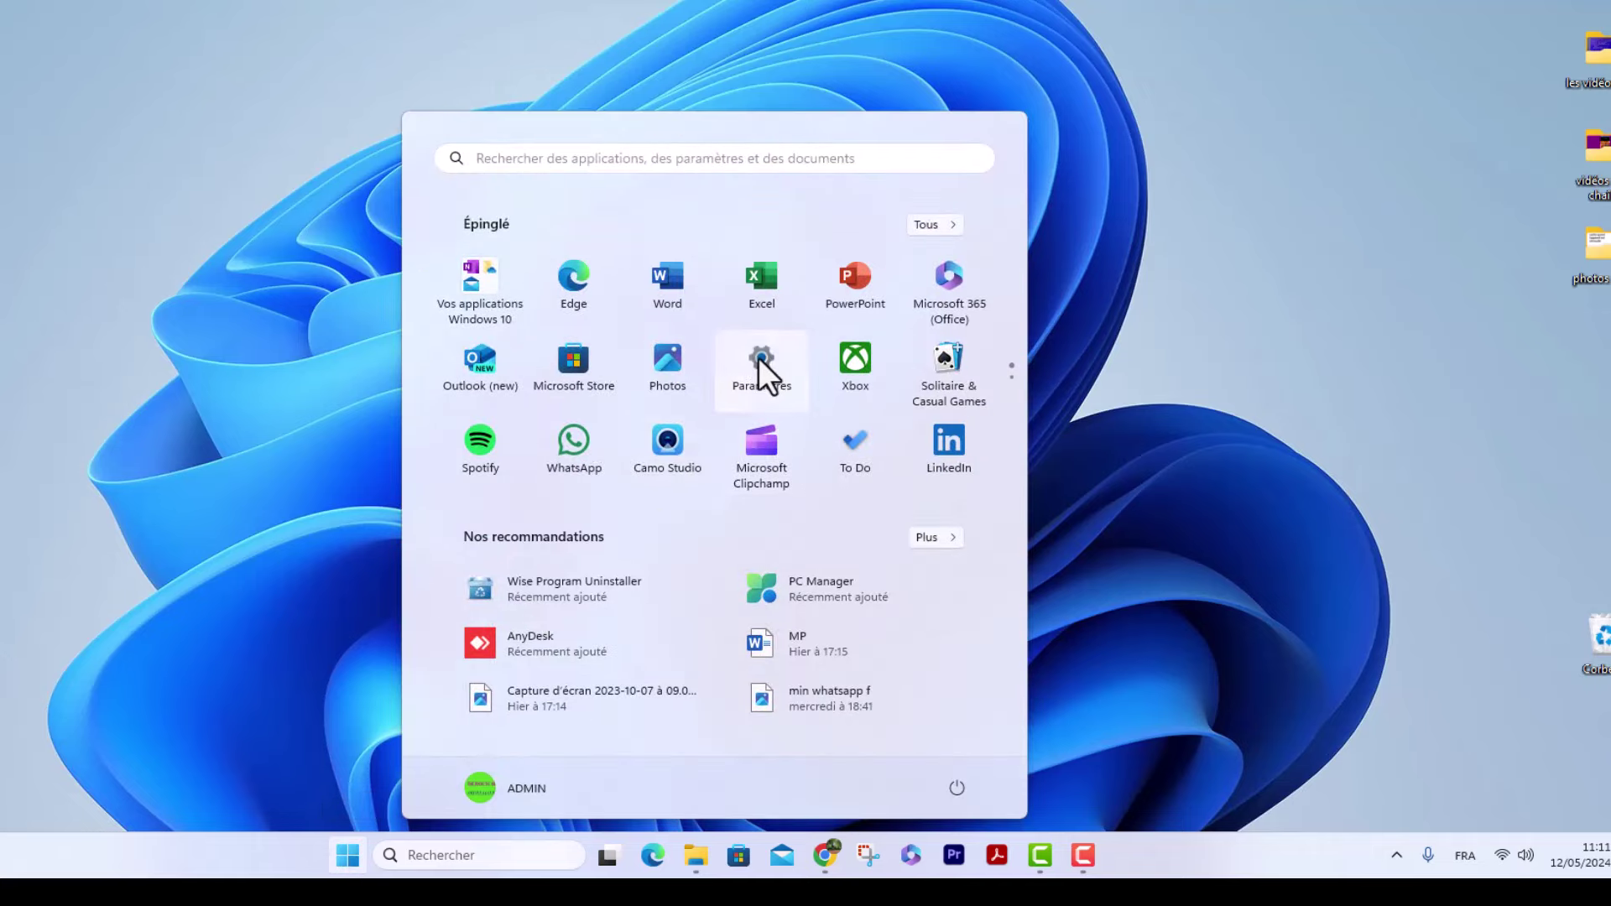
{"action": "left_click", "coordinate": [755, 358]}
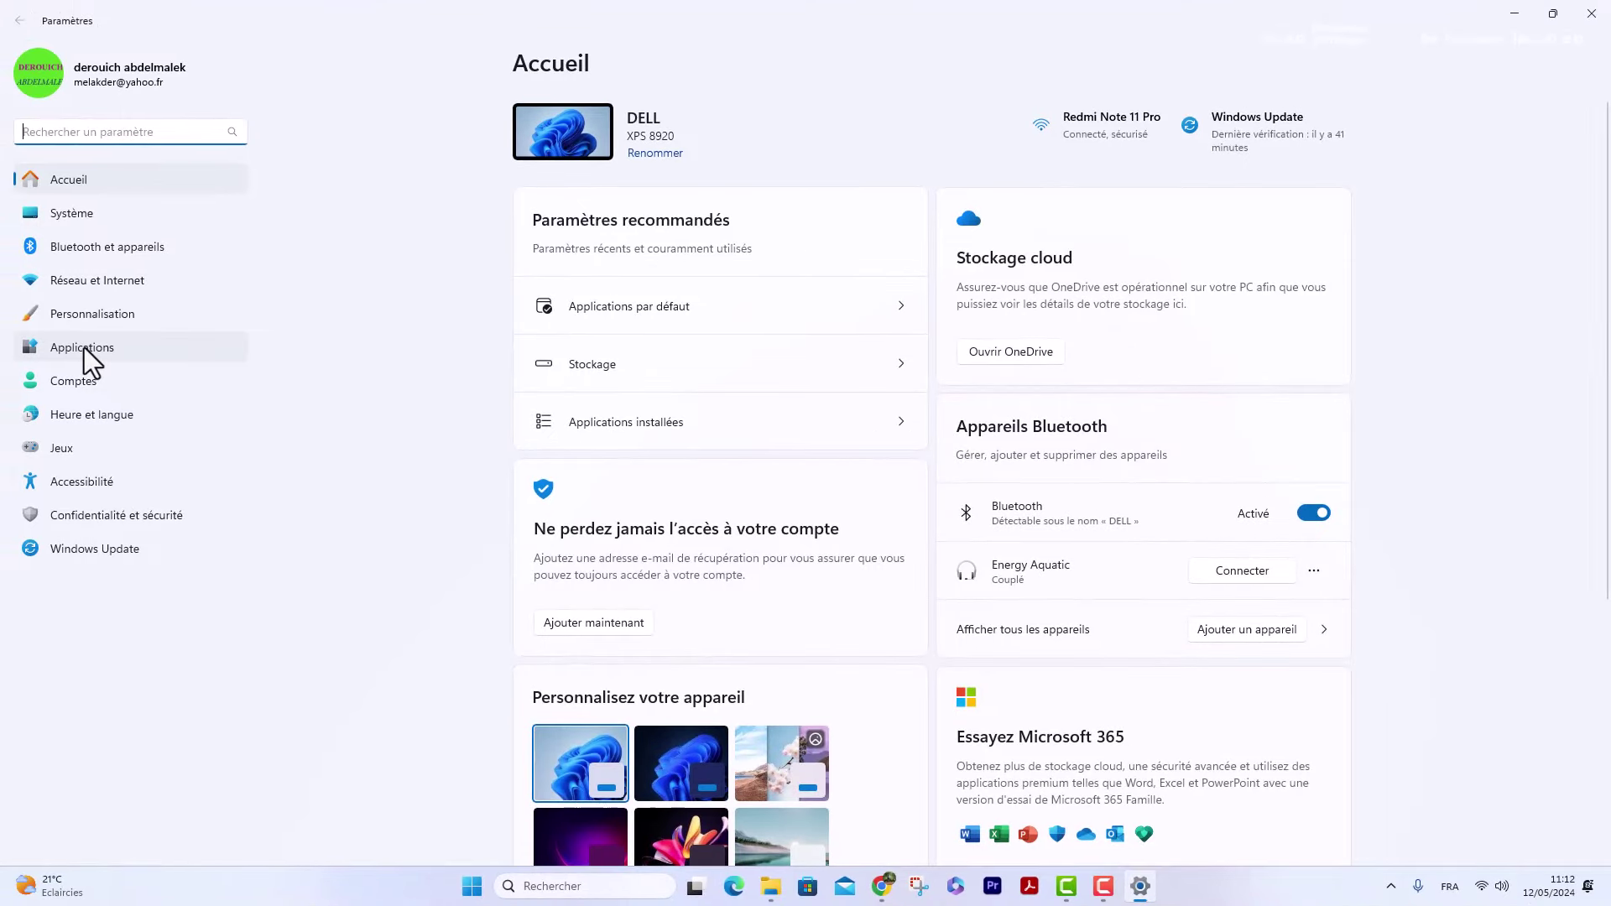
{"action": "left_click", "coordinate": [84, 347]}
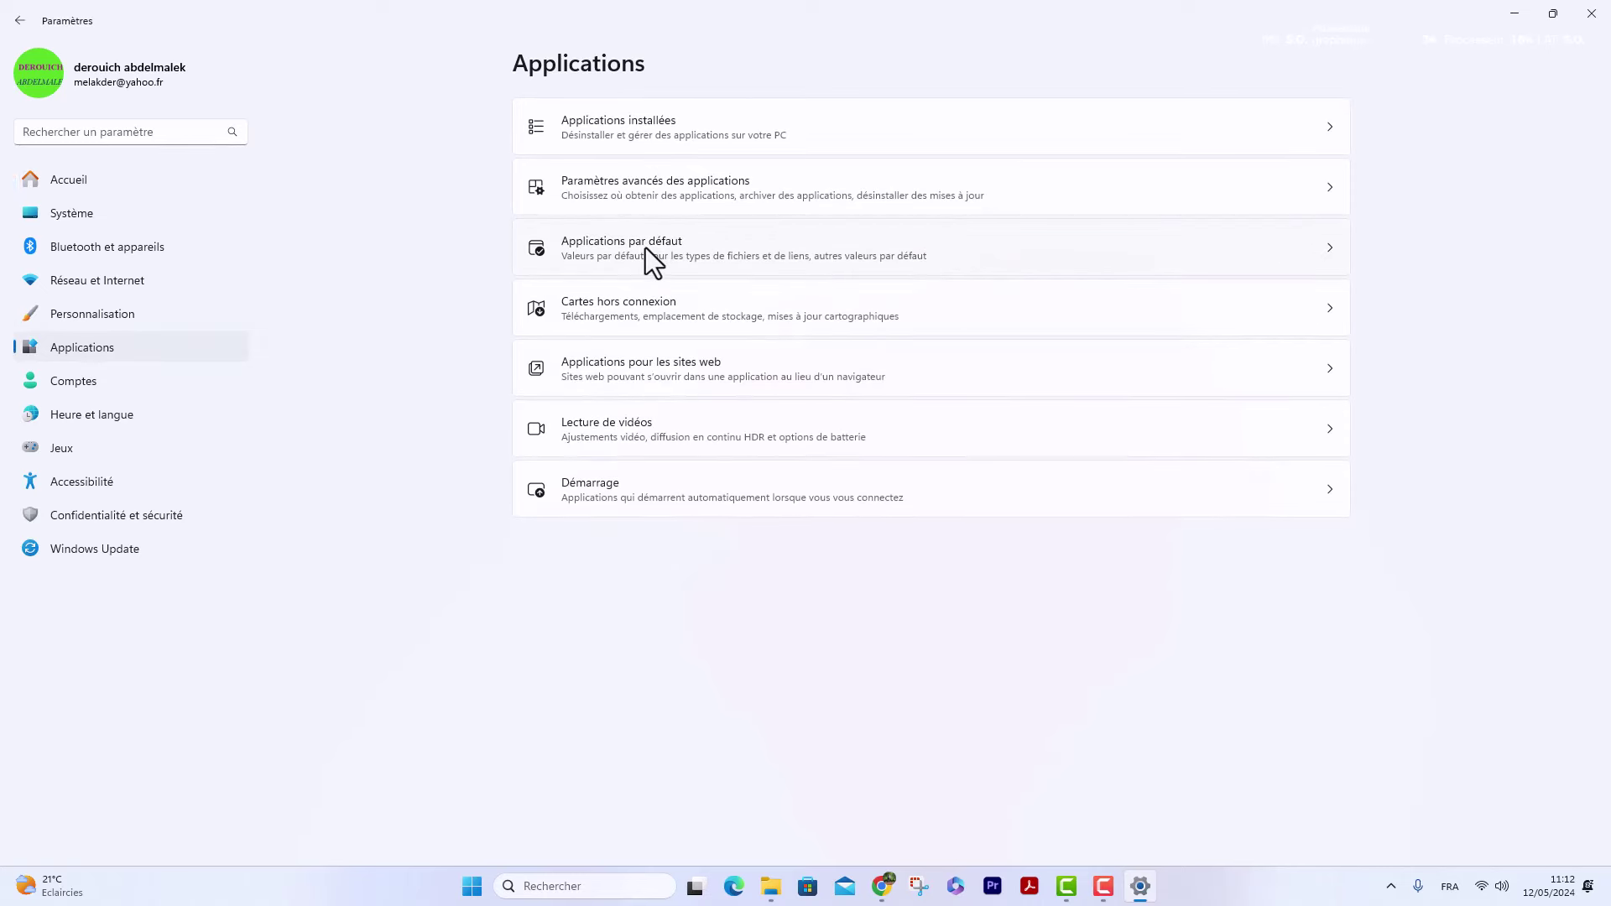
{"action": "left_click", "coordinate": [638, 249]}
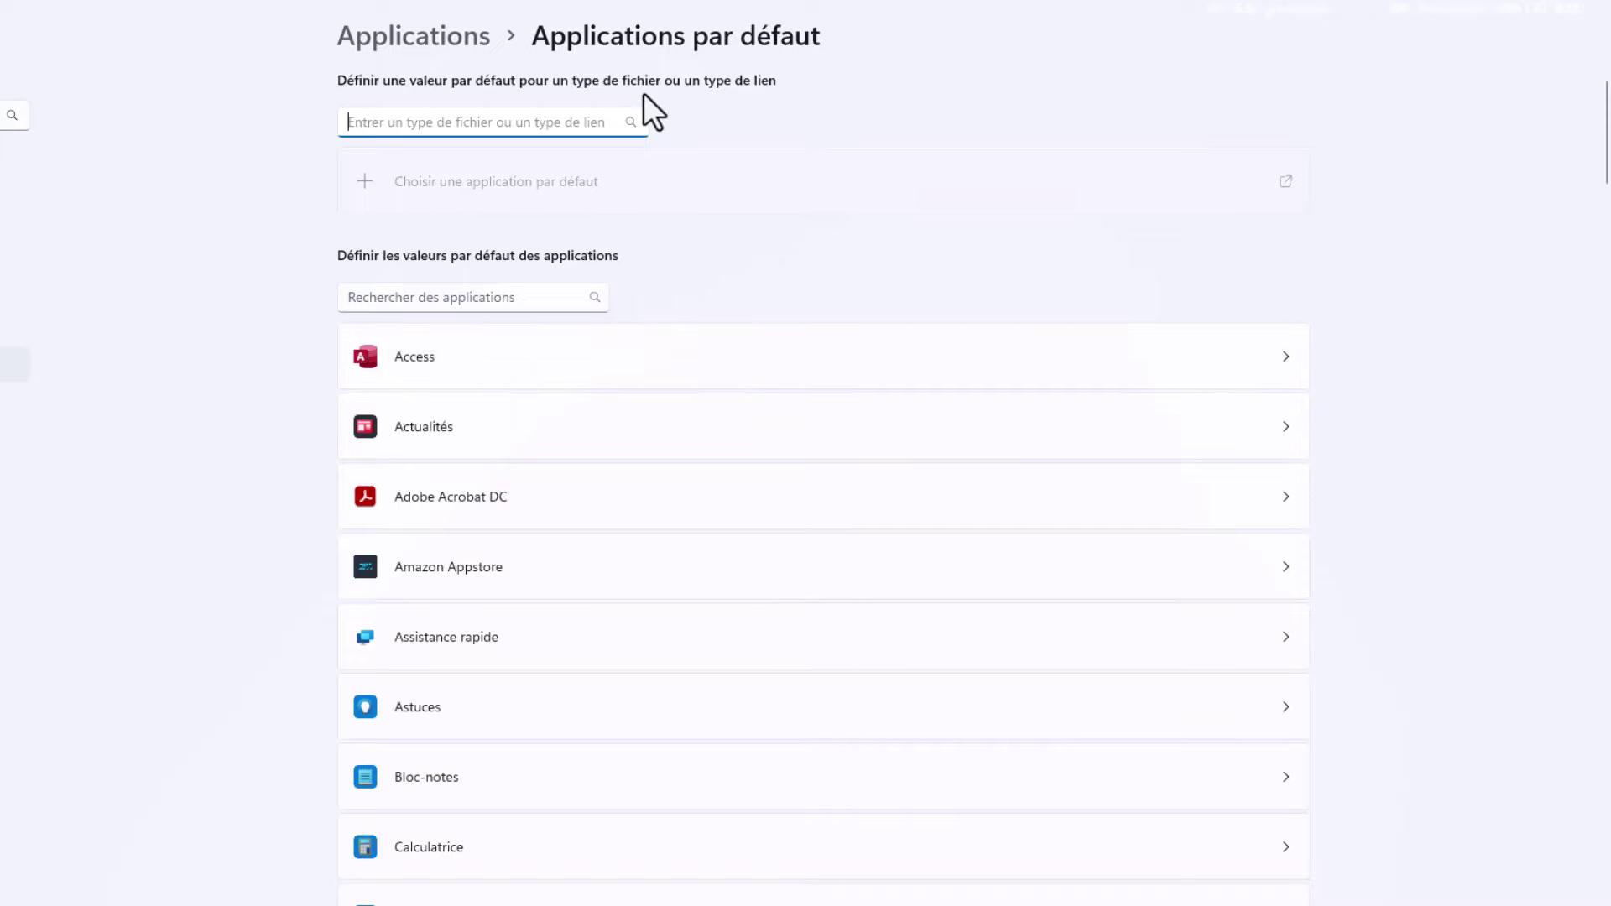
{"action": "scroll", "coordinate": [653, 662], "scroll_direction": "down", "scroll_amount": 15}
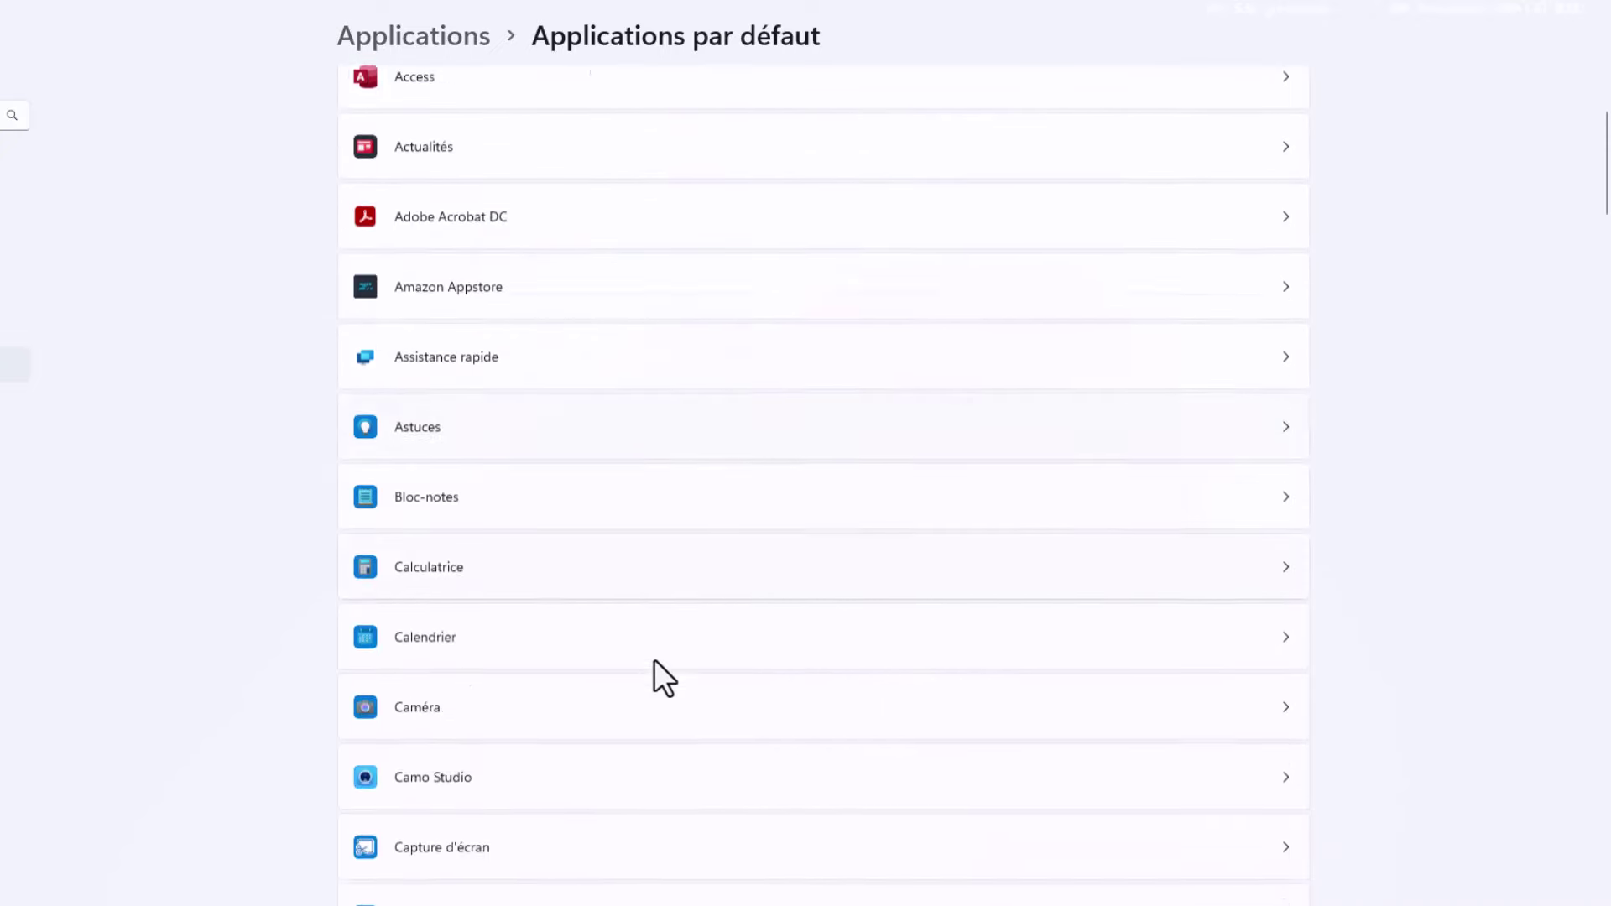
{"action": "scroll", "coordinate": [652, 654], "scroll_direction": "down", "scroll_amount": 5}
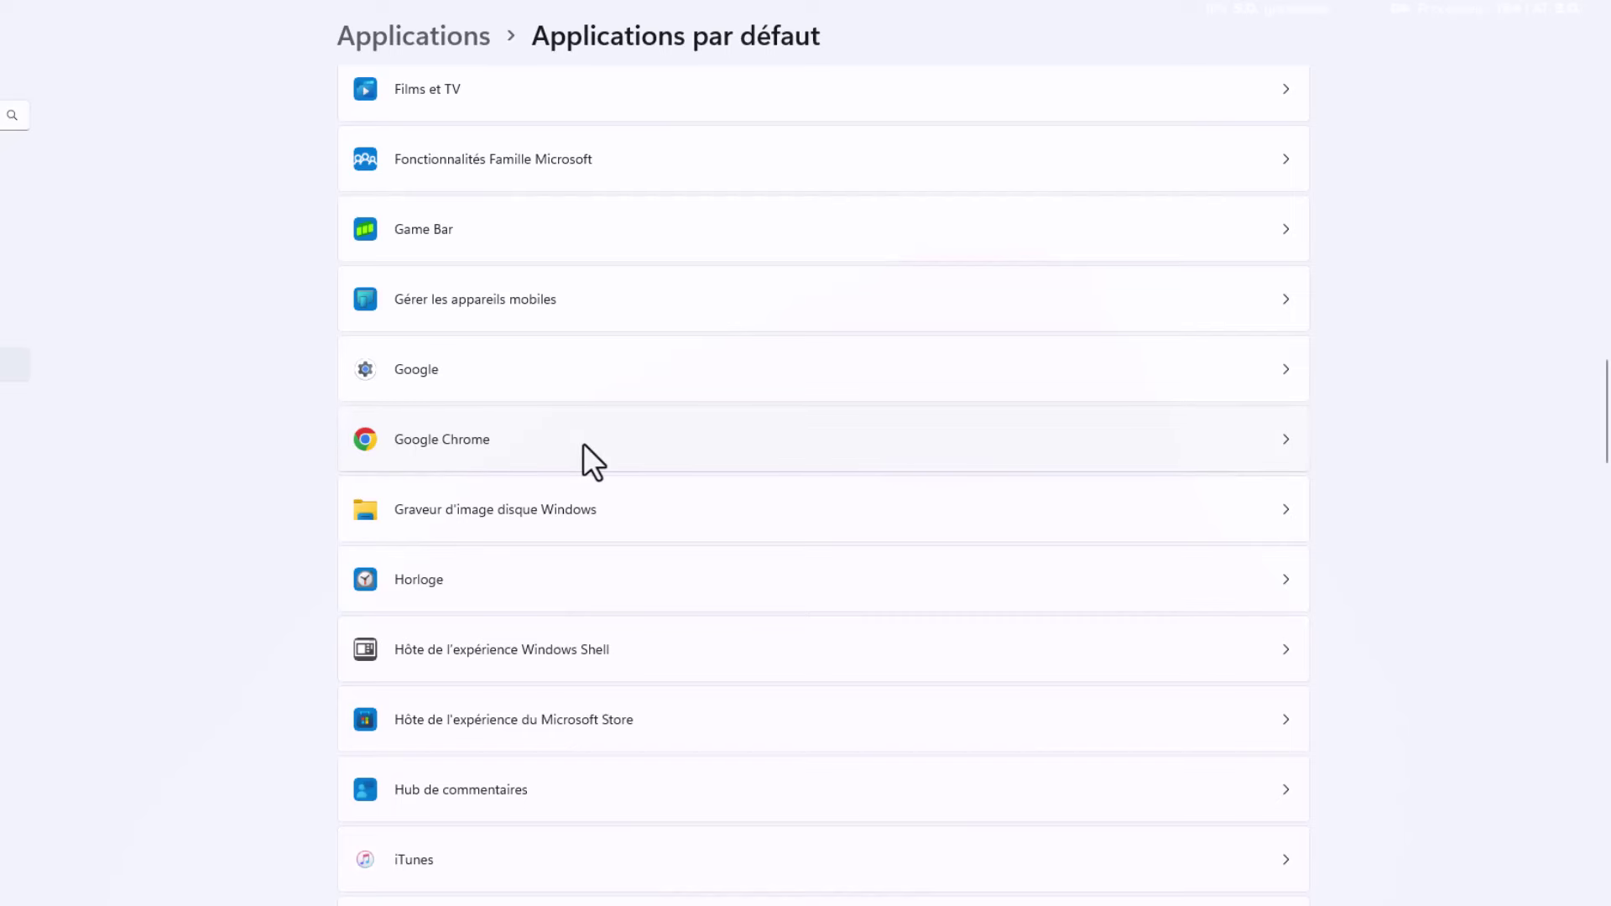
{"action": "left_click", "coordinate": [1286, 444]}
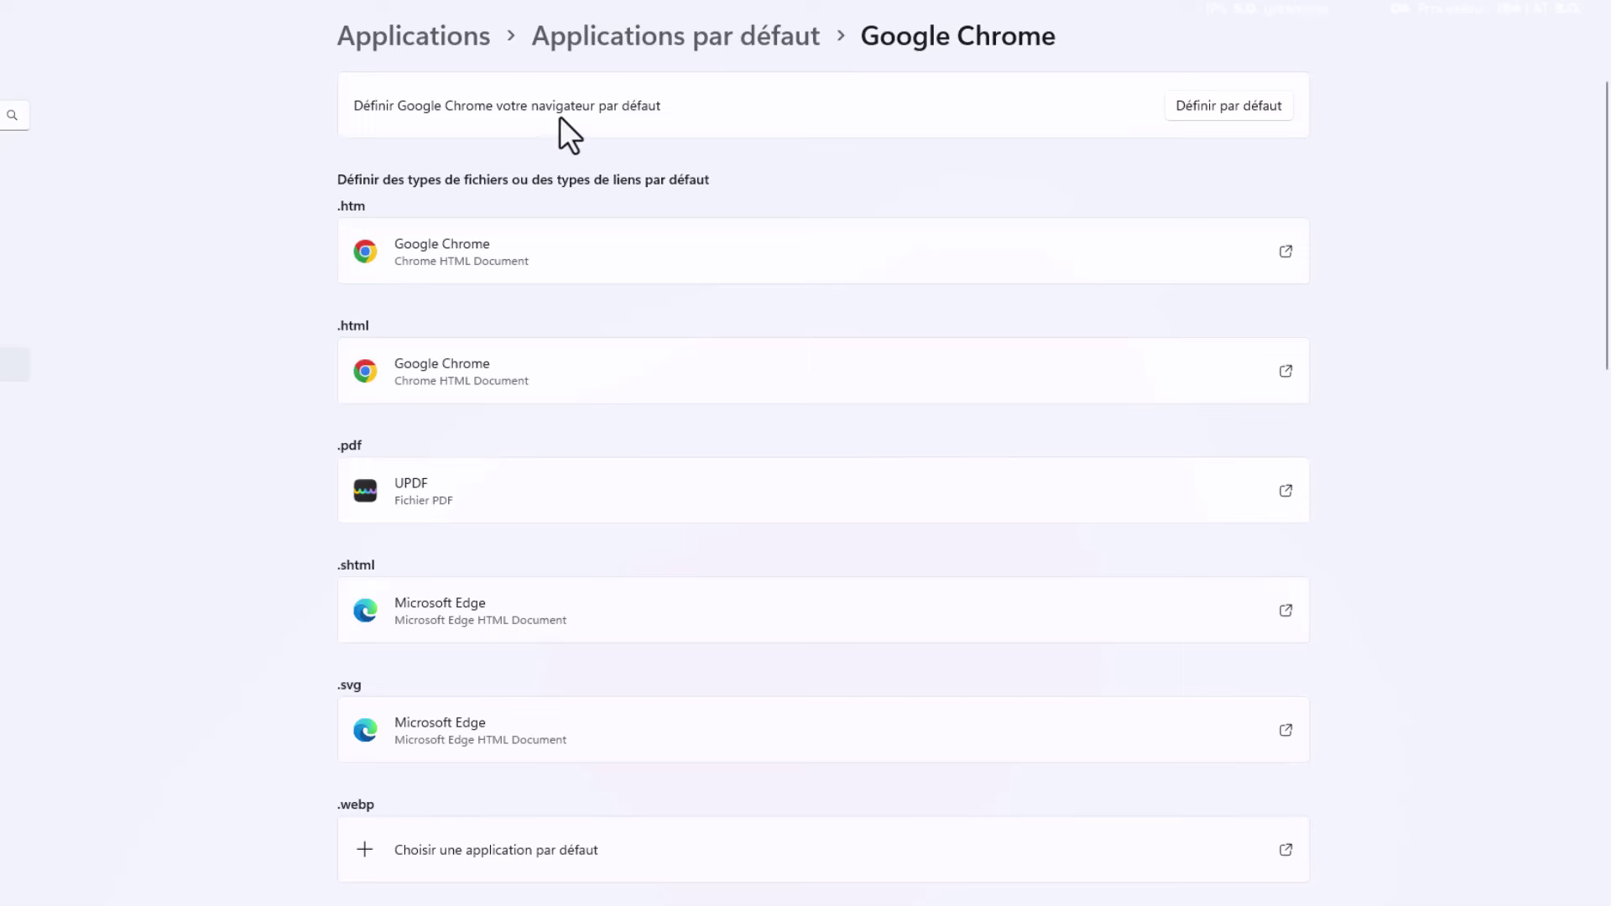
{"action": "left_click", "coordinate": [1219, 115]}
Step: Make Google Chrome the default application for .shtml and .svg files
{"action": "left_click", "coordinate": [1286, 612]}
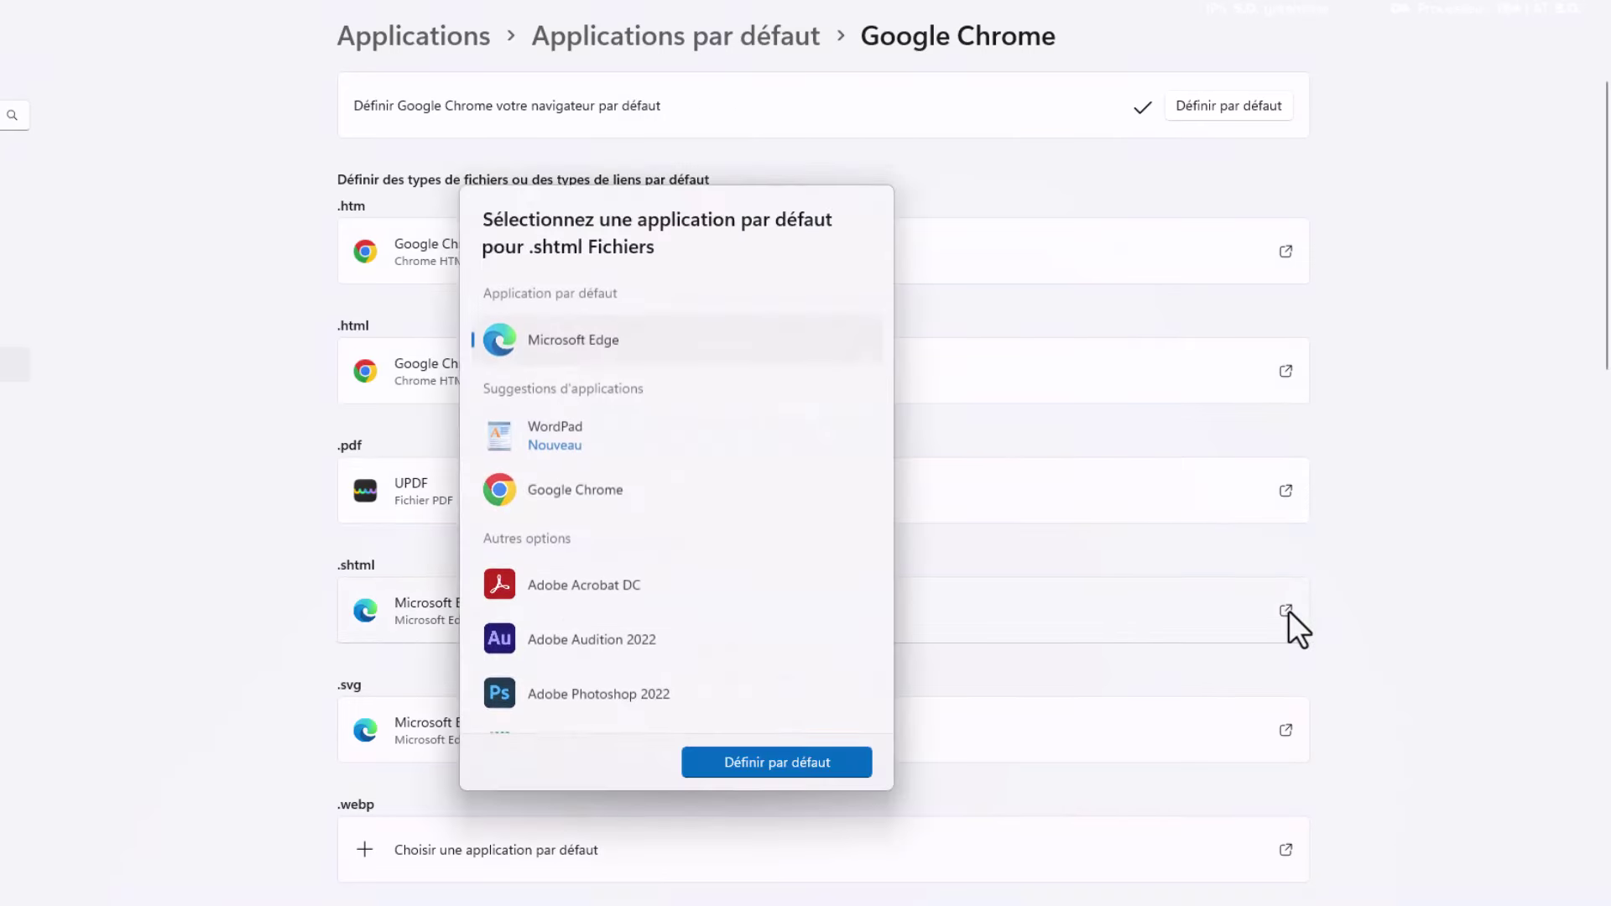
{"action": "left_click", "coordinate": [592, 486]}
{"action": "left_click", "coordinate": [729, 761]}
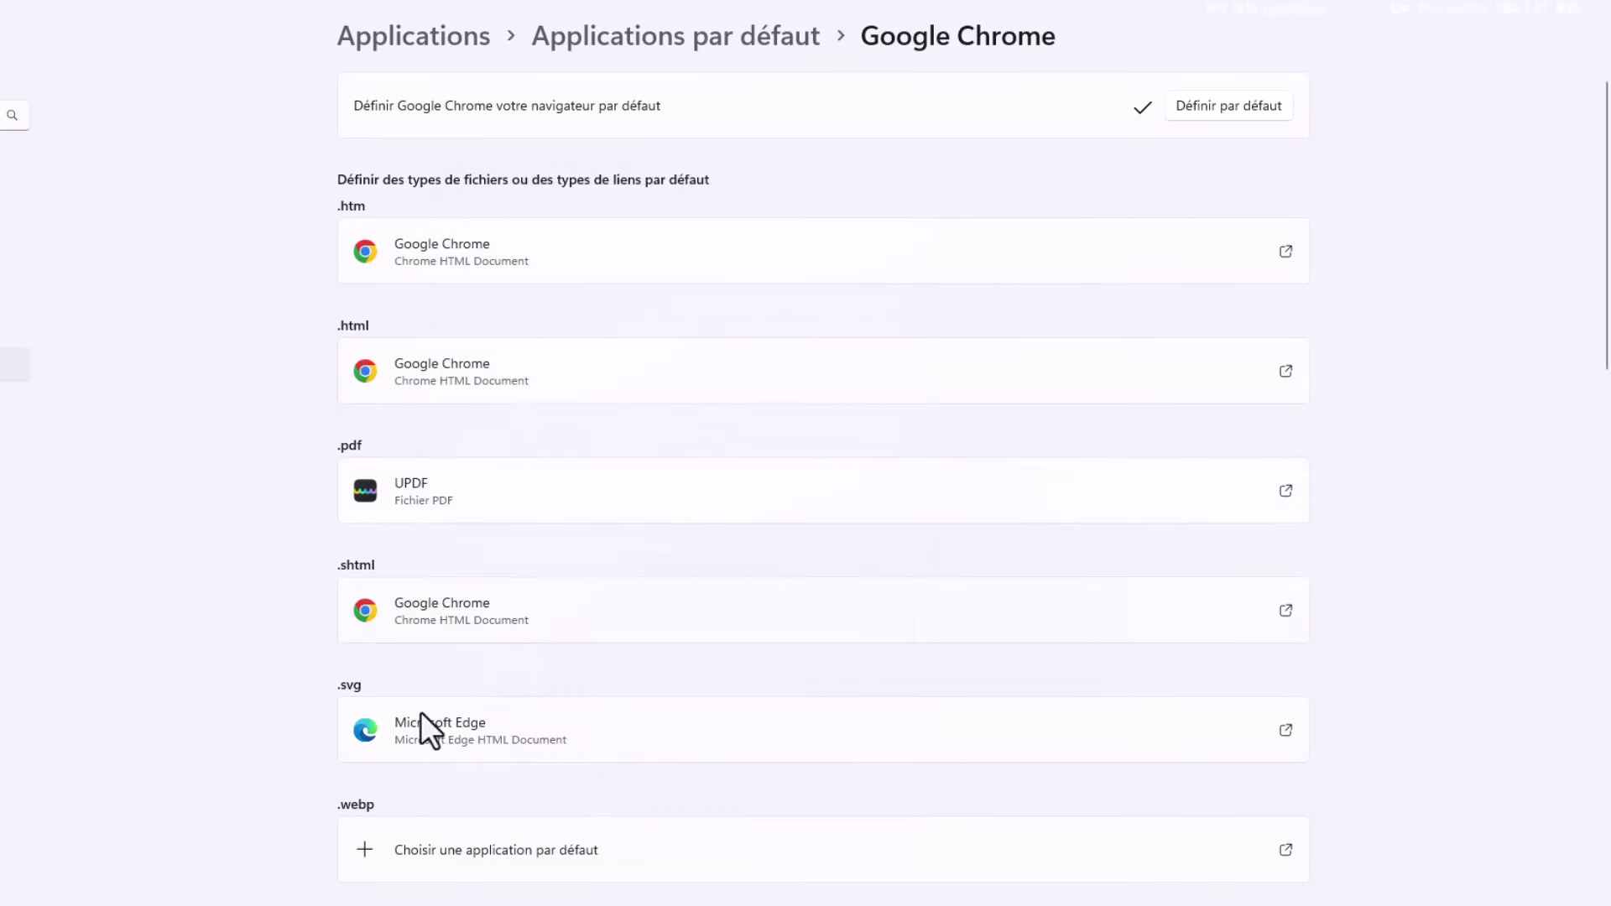
{"action": "left_click", "coordinate": [1286, 730]}
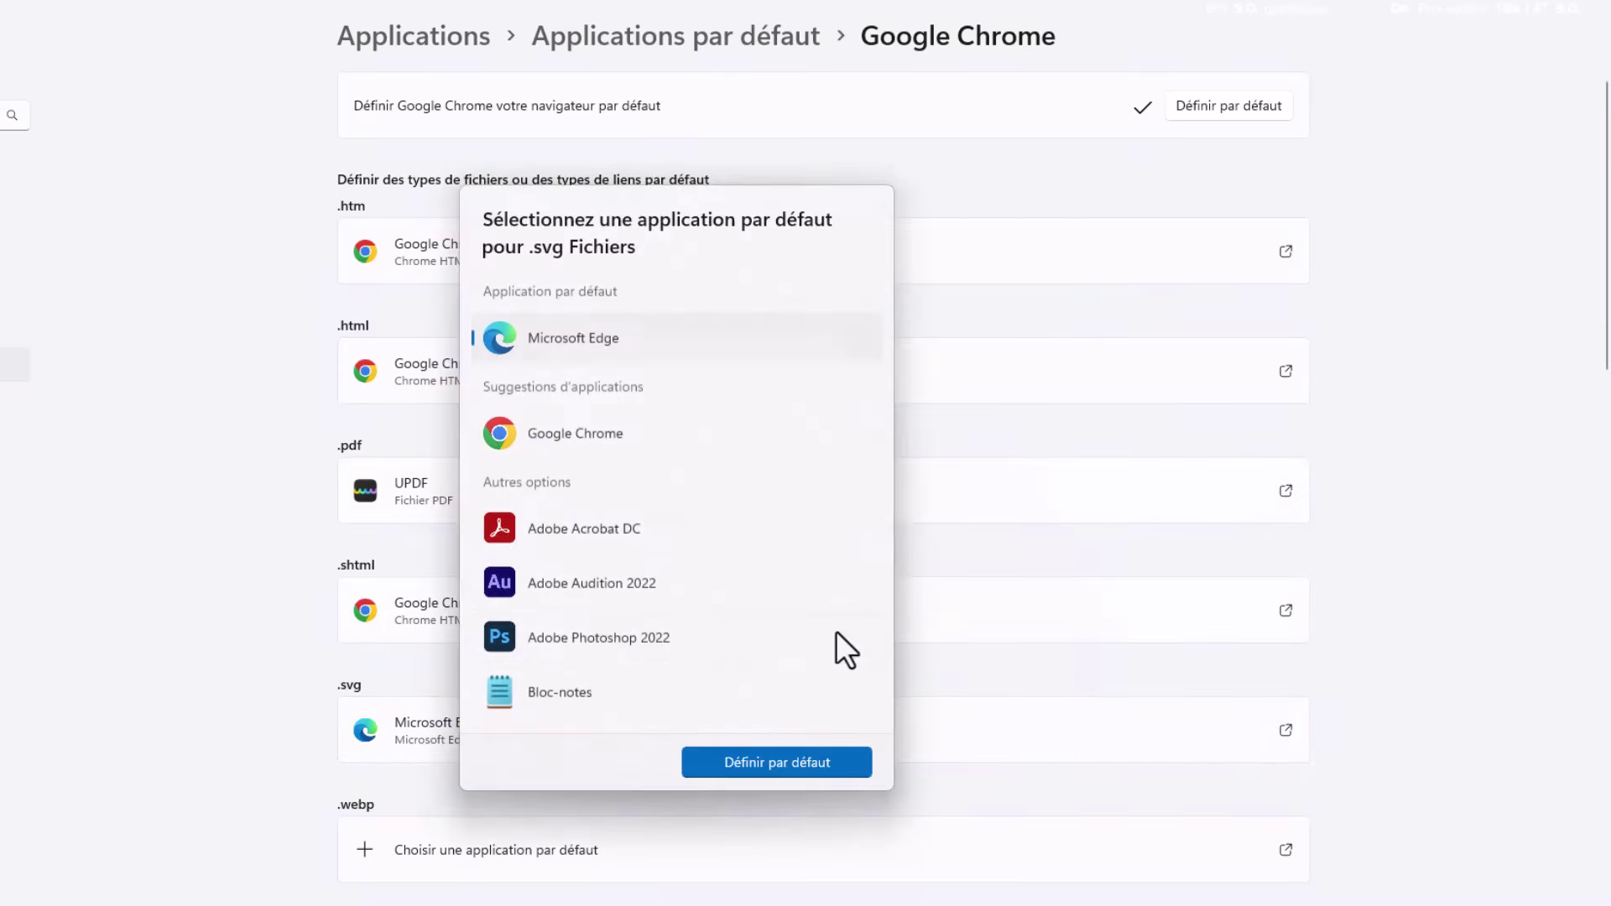
{"action": "left_click", "coordinate": [513, 437]}
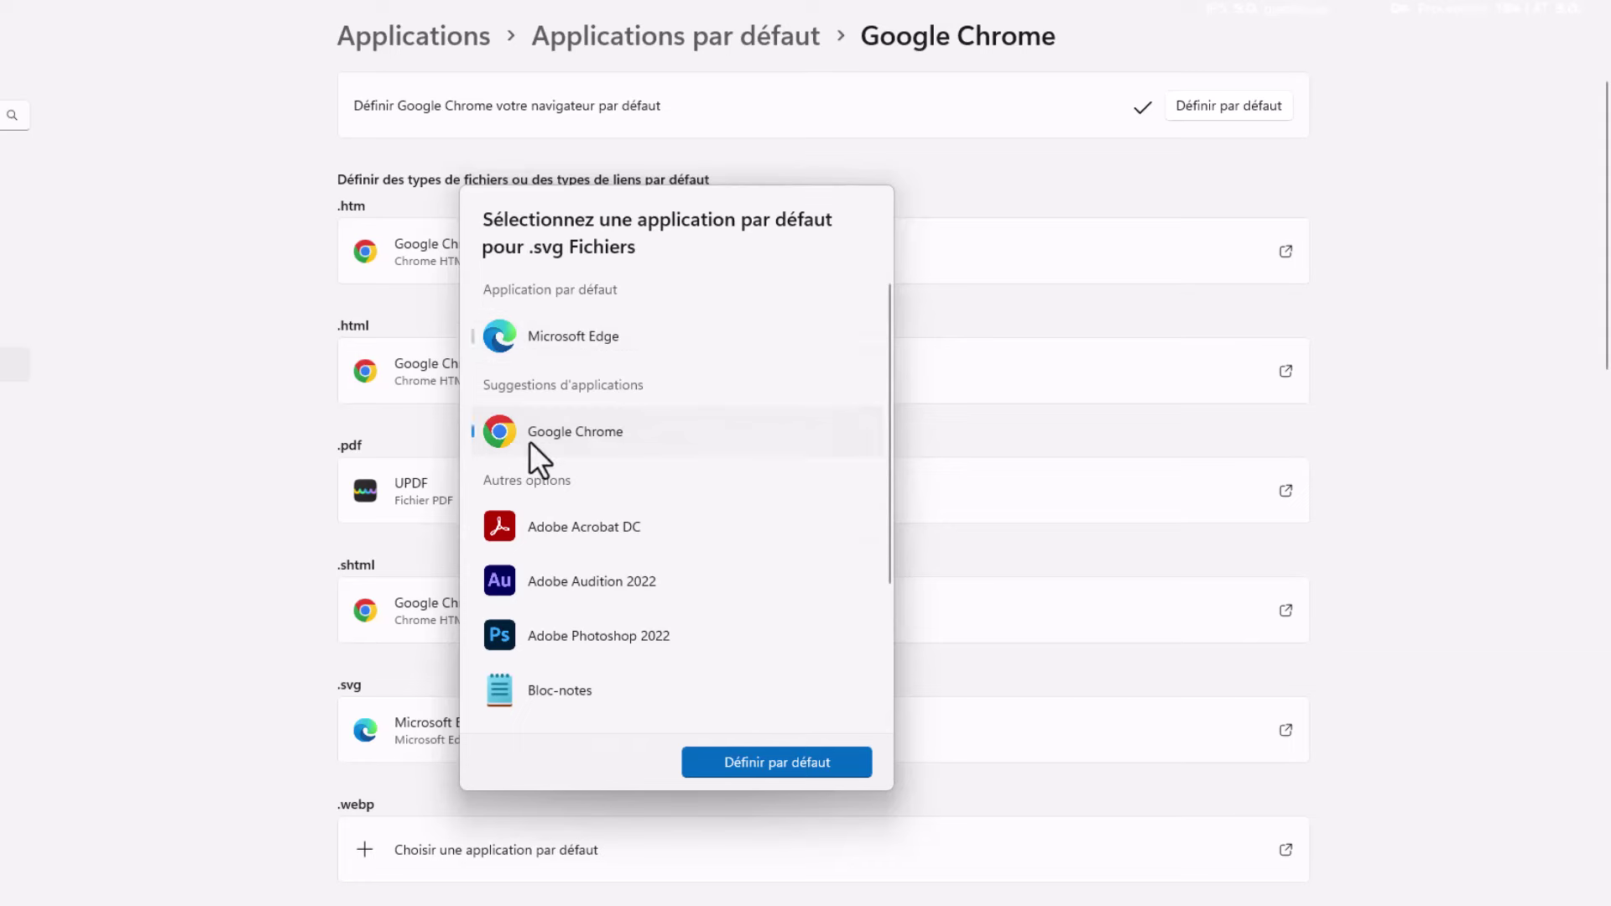
{"action": "left_click", "coordinate": [769, 769]}
Step: Make Google Chrome the default application for .xht and .xhtml files, and close the Windows settings
{"action": "scroll", "coordinate": [866, 715], "scroll_direction": "down", "scroll_amount": 3}
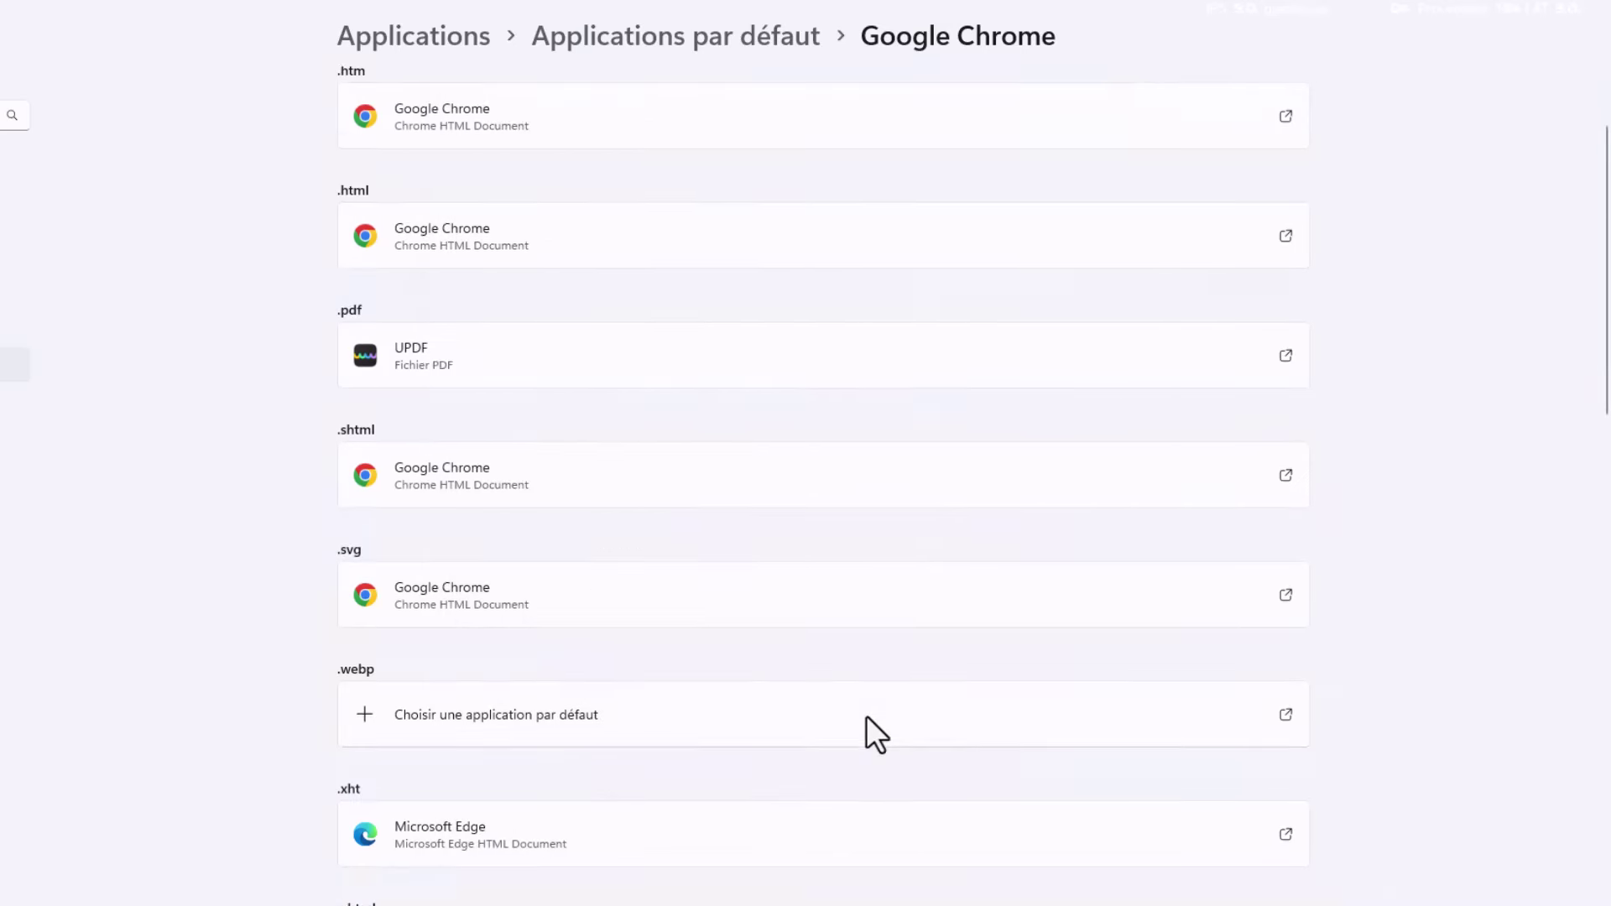
{"action": "left_click", "coordinate": [668, 696]}
{"action": "left_click", "coordinate": [579, 430]}
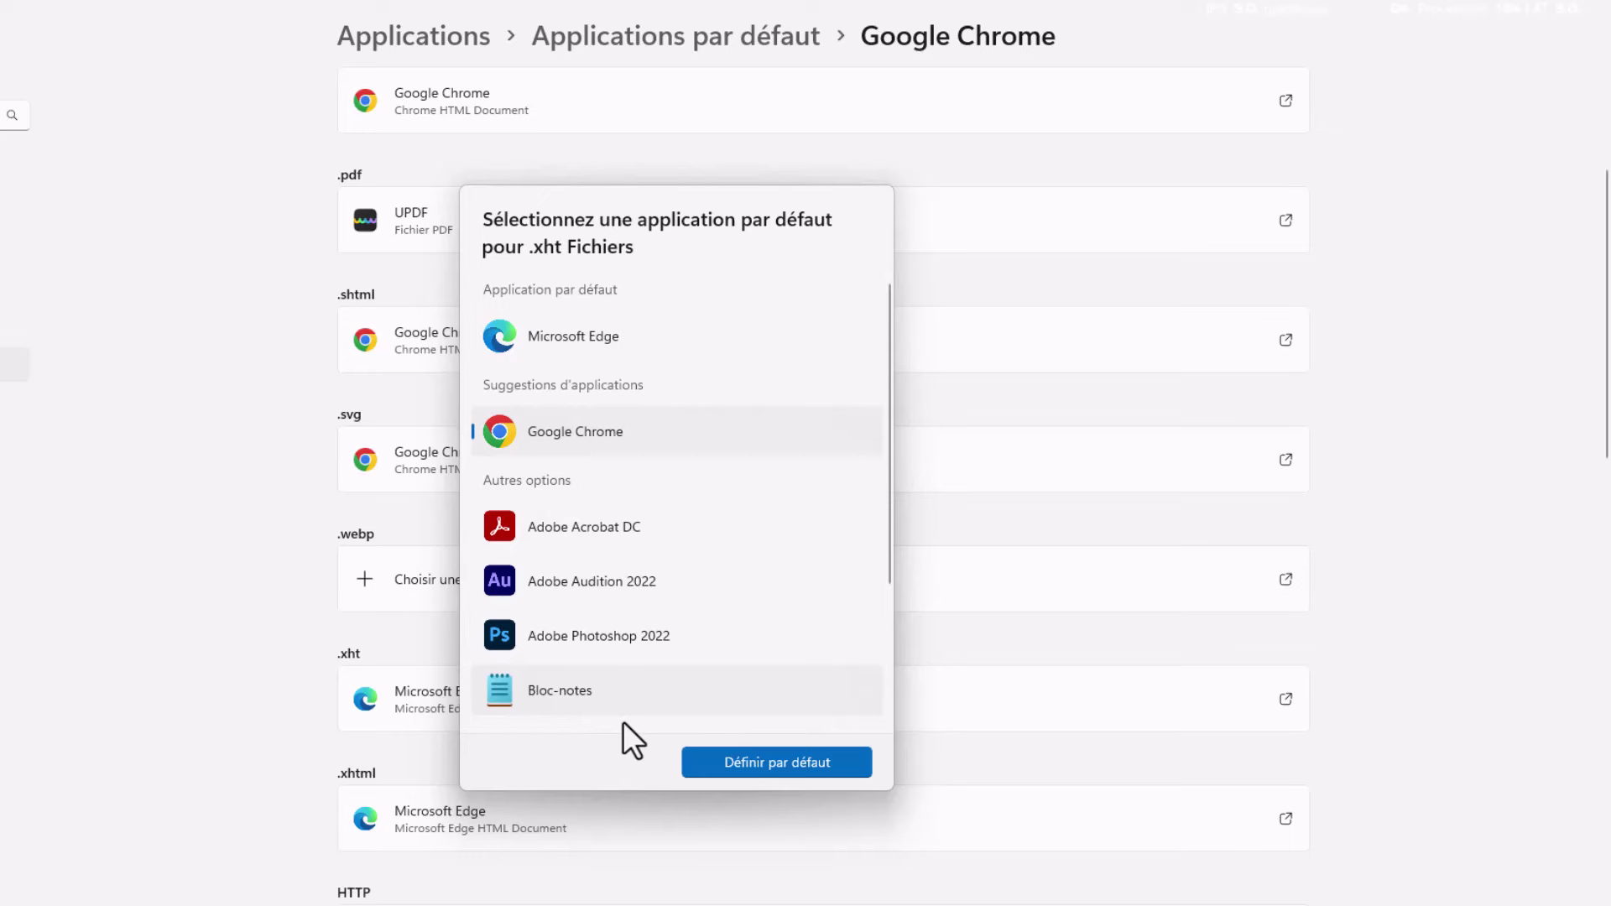
{"action": "left_click", "coordinate": [775, 765]}
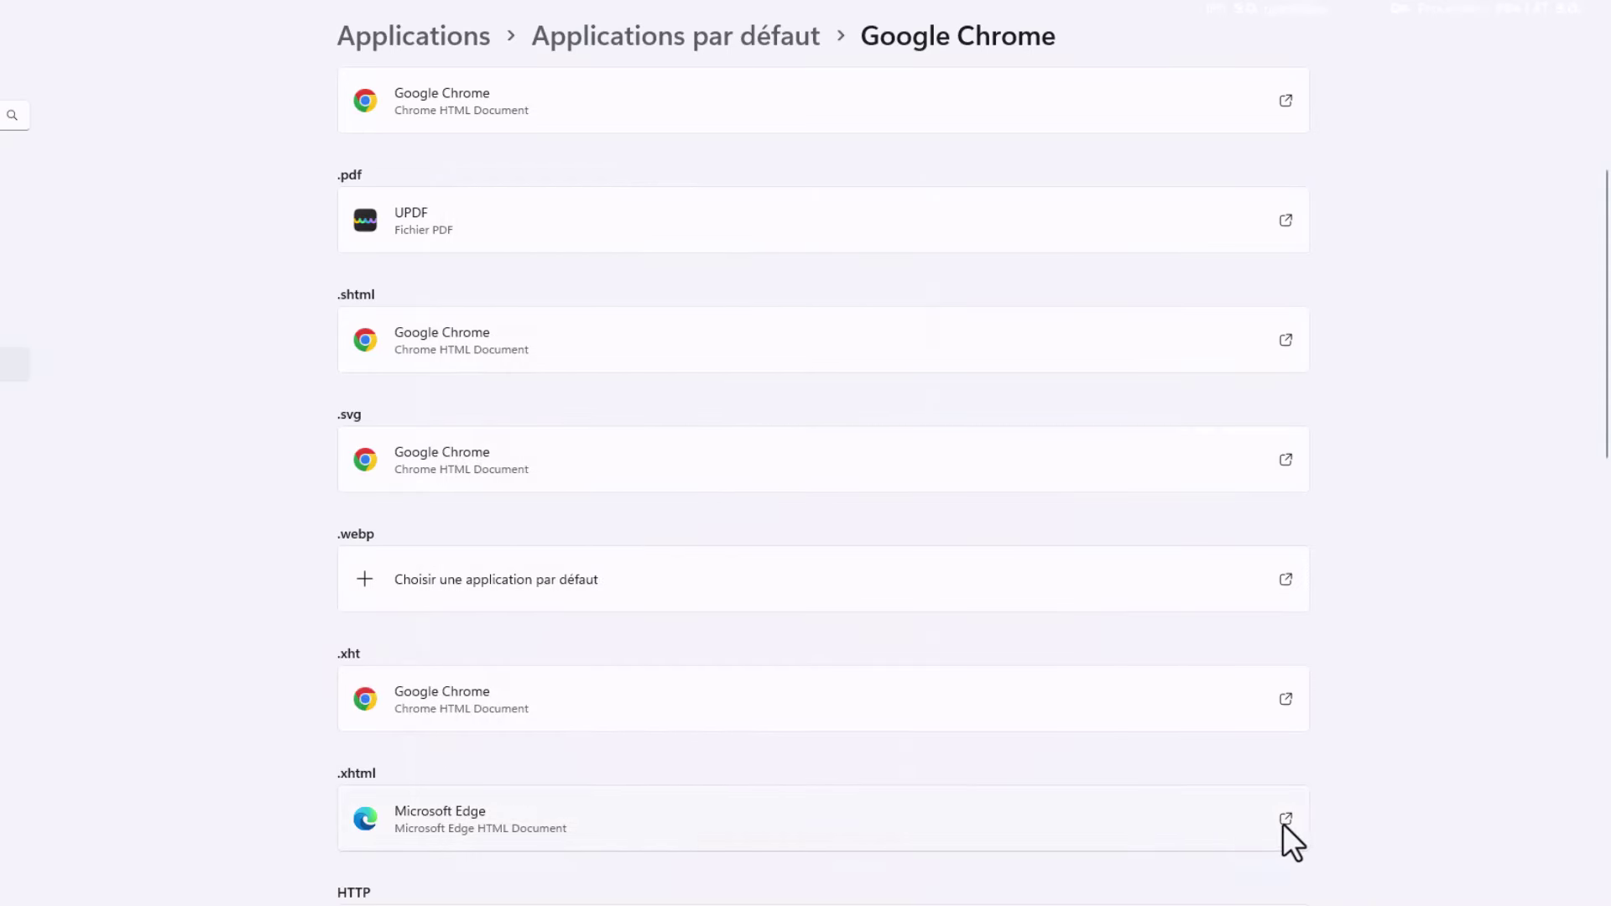
{"action": "left_click", "coordinate": [1283, 821]}
{"action": "left_click", "coordinate": [537, 430]}
{"action": "left_click", "coordinate": [777, 765]}
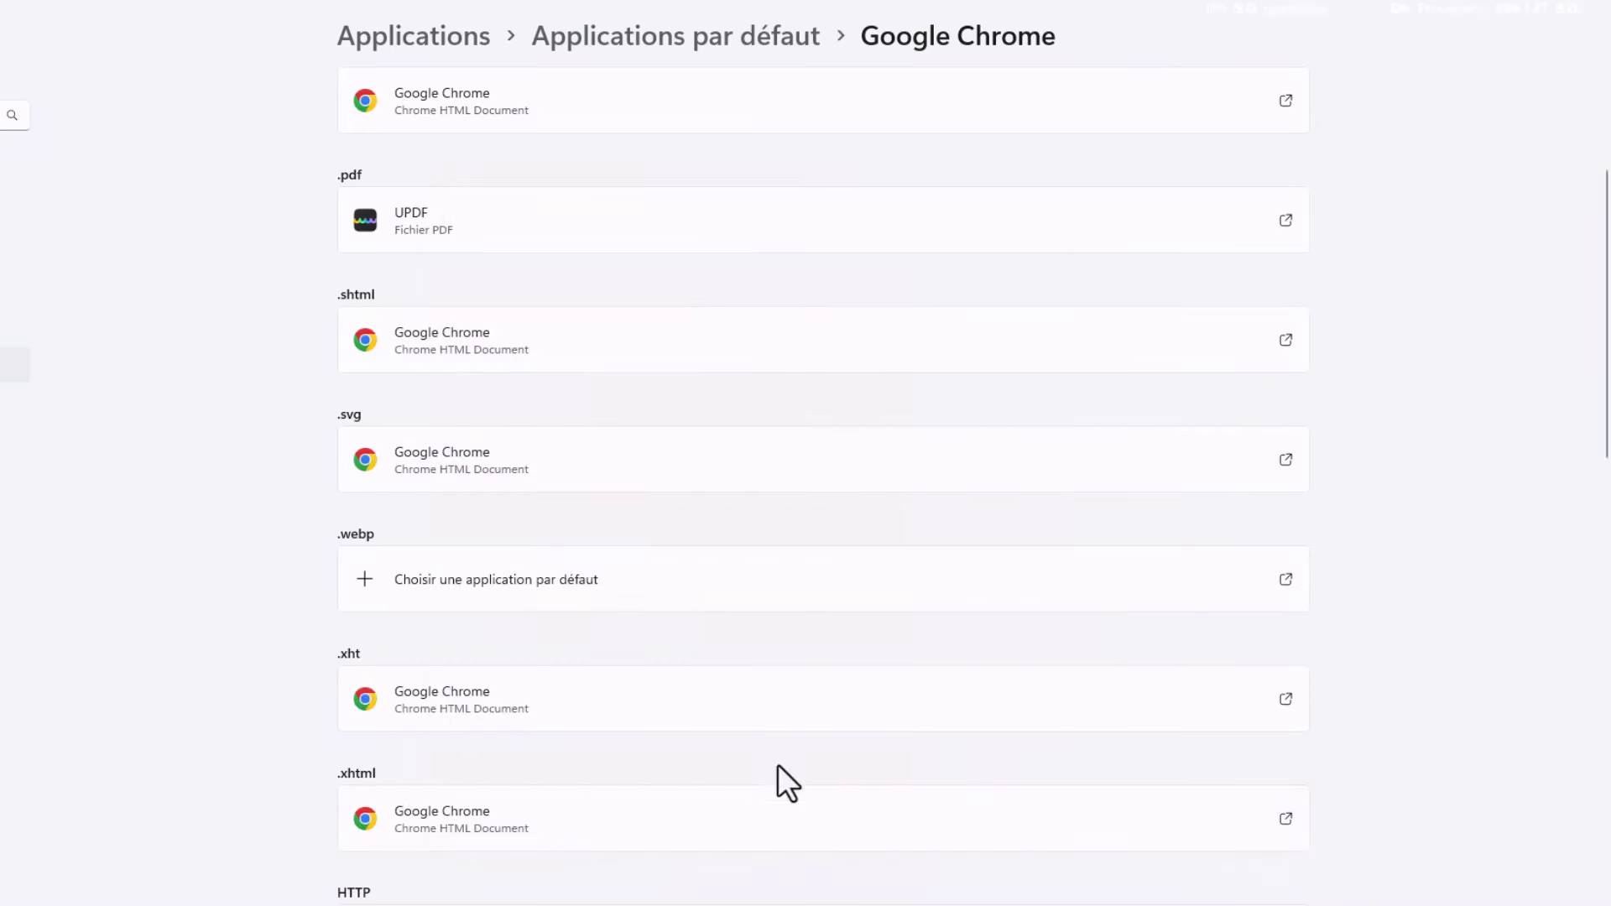
{"action": "scroll", "coordinate": [713, 730], "scroll_direction": "down", "scroll_amount": 3}
{"action": "scroll", "coordinate": [713, 738], "scroll_direction": "up", "scroll_amount": 7}
{"action": "left_click", "coordinate": [1586, 16]}
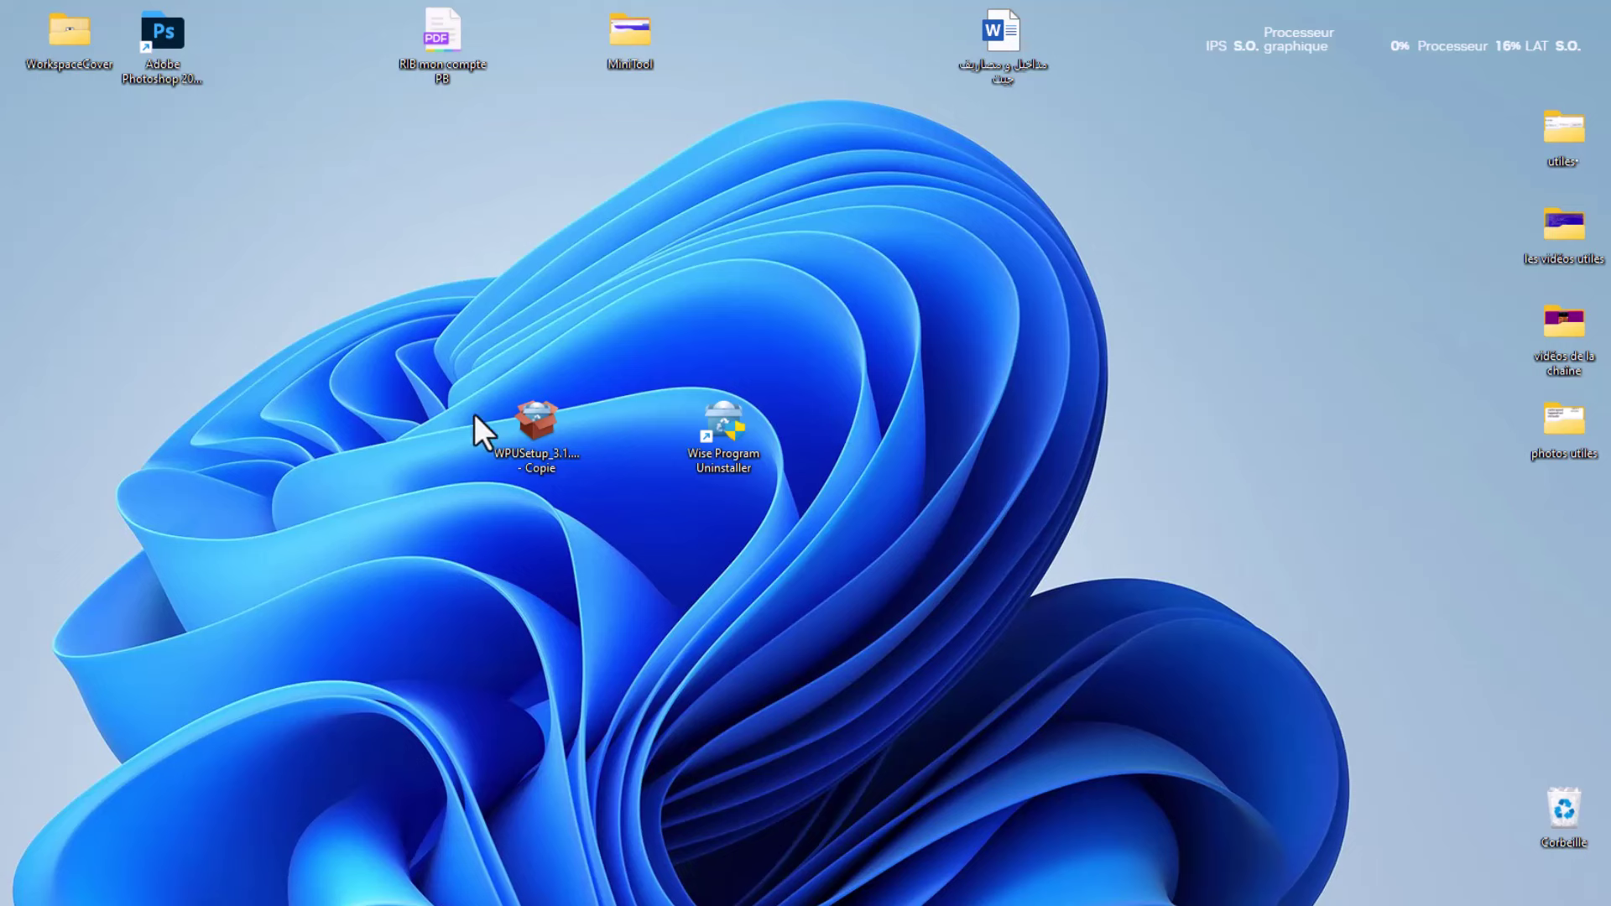
Step: Launch Wise Program Uninstaller from the desktop and set its interface language to Français
{"action": "double_click", "coordinate": [718, 424]}
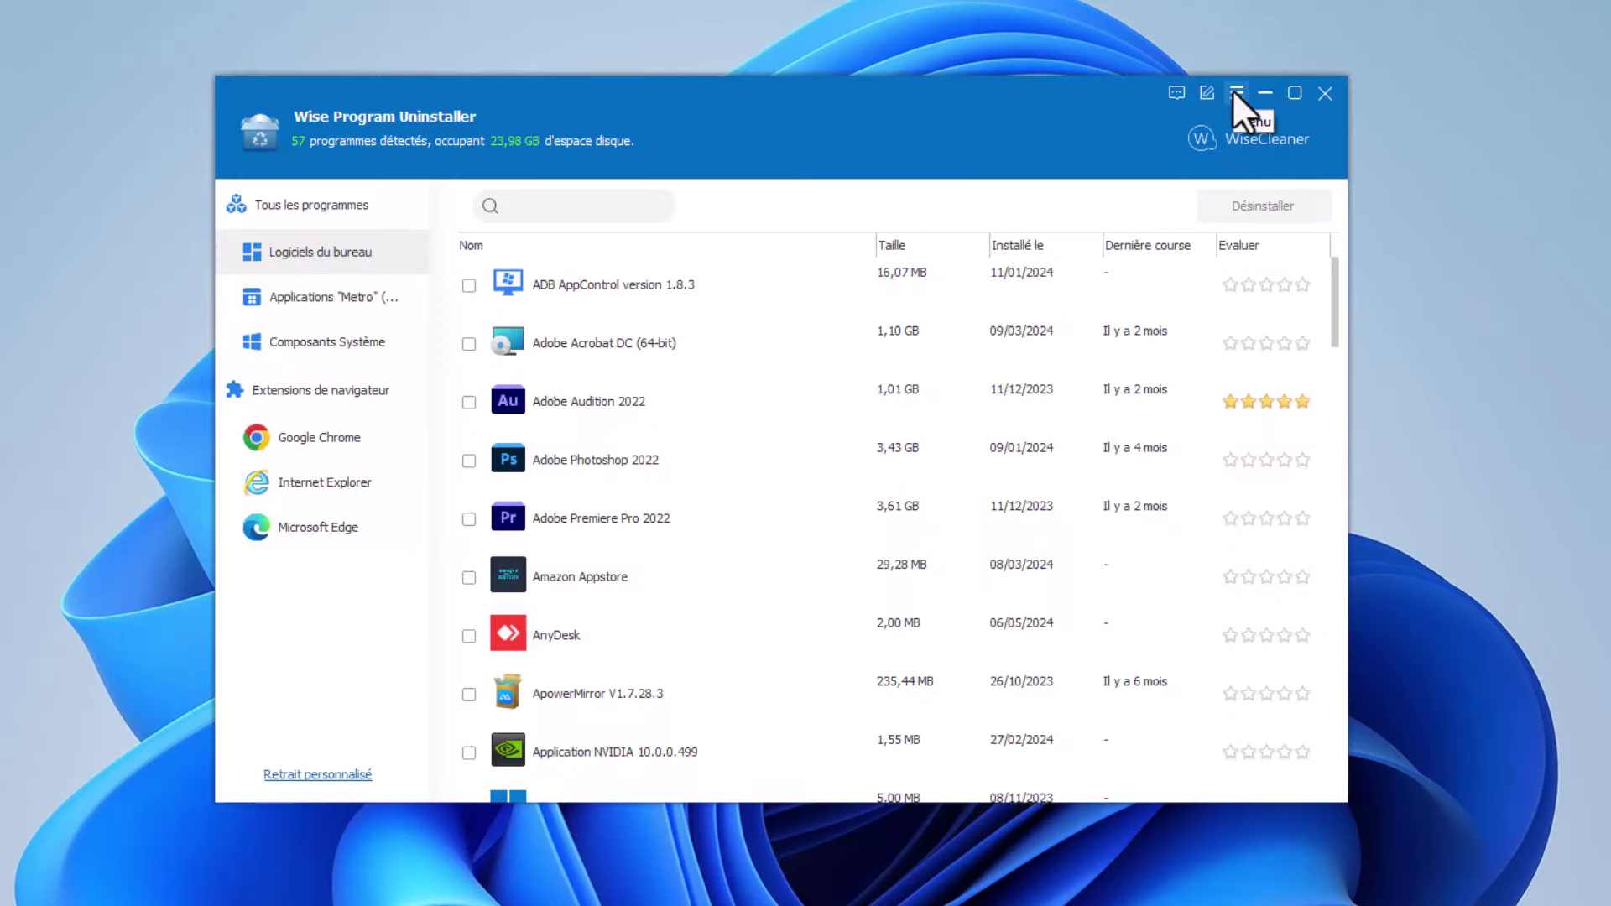
{"action": "left_click", "coordinate": [1235, 91]}
{"action": "mouse_move", "coordinate": [1368, 369]}
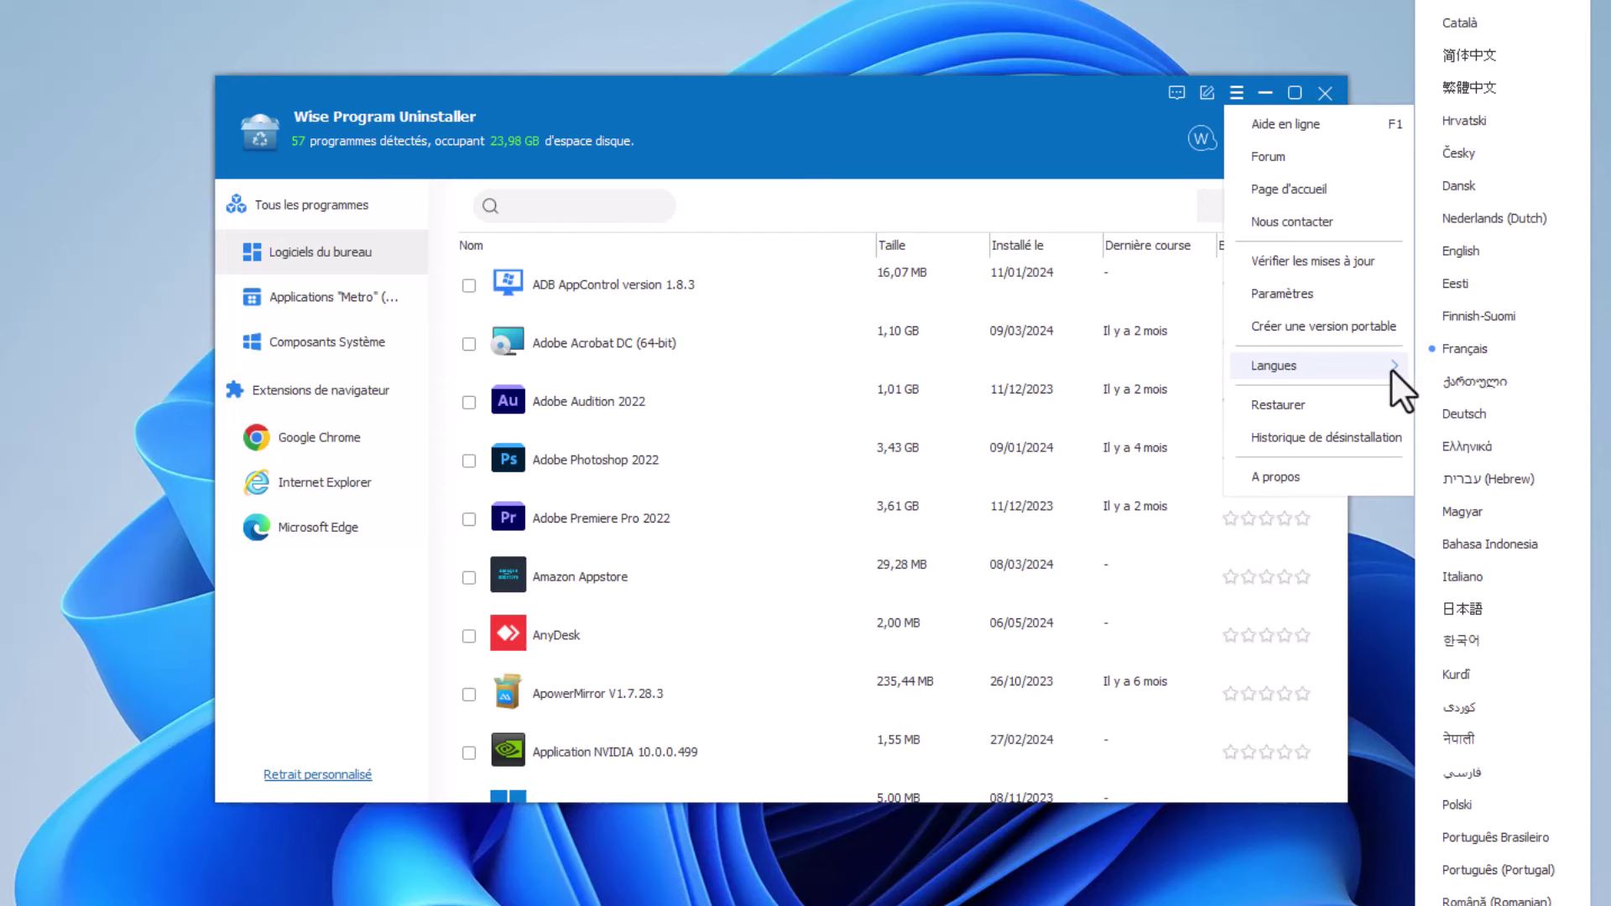
{"action": "left_click", "coordinate": [1449, 352]}
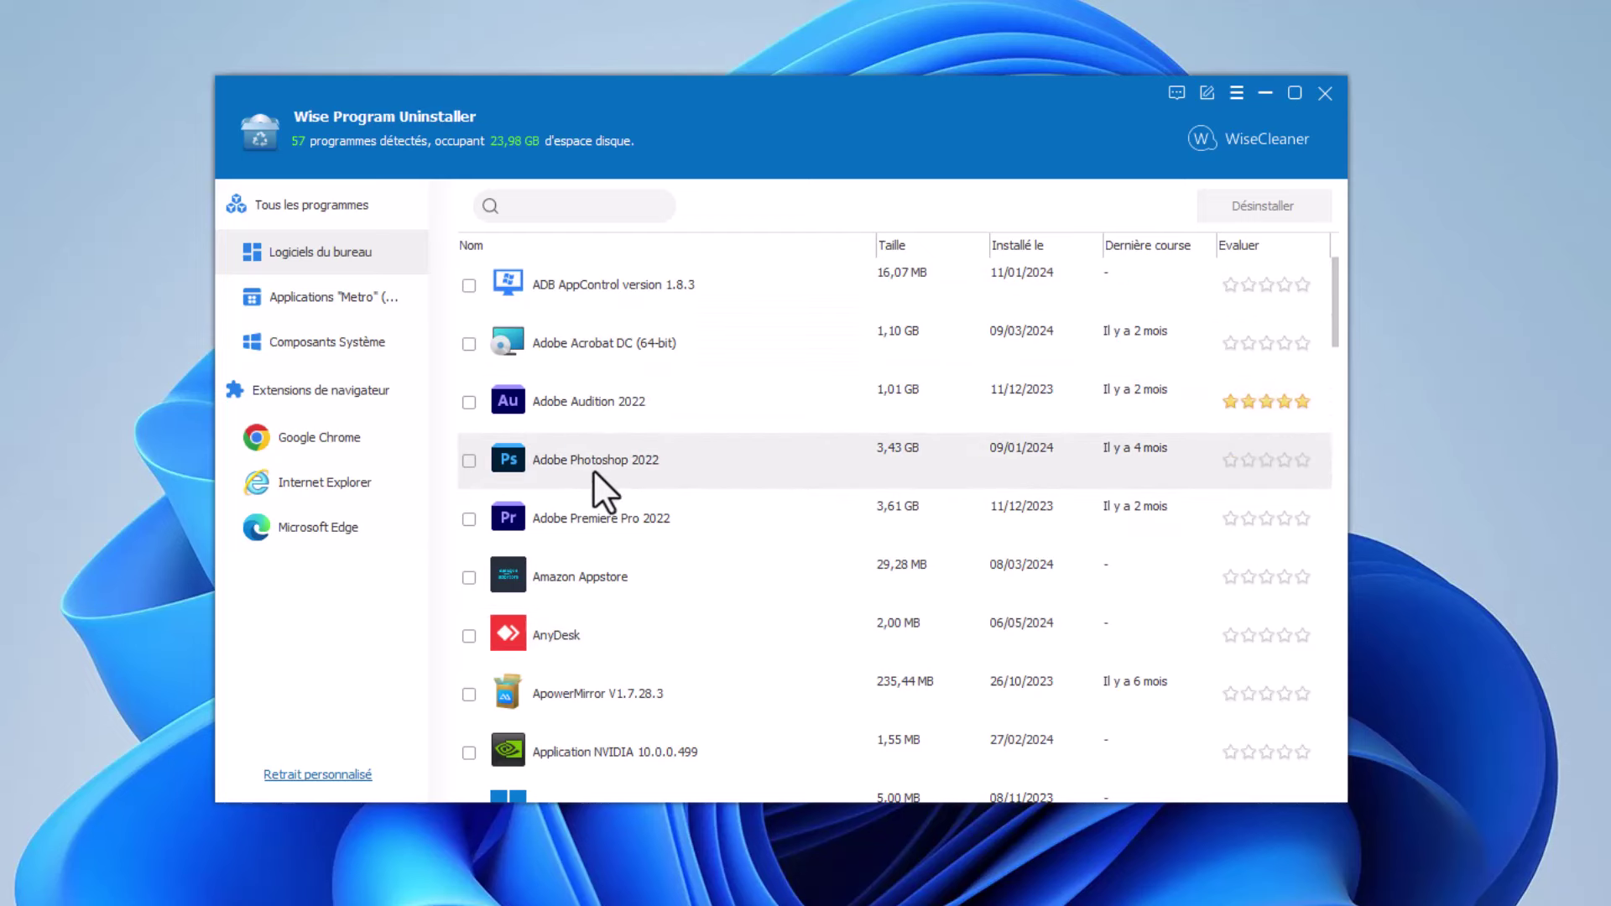
Step: Uninstall the Microsoft Edge desktop program and remove all its leftover files, folders and registry entries
{"action": "scroll", "coordinate": [628, 541], "scroll_direction": "down", "scroll_amount": 3}
{"action": "scroll", "coordinate": [626, 538], "scroll_direction": "down", "scroll_amount": 18}
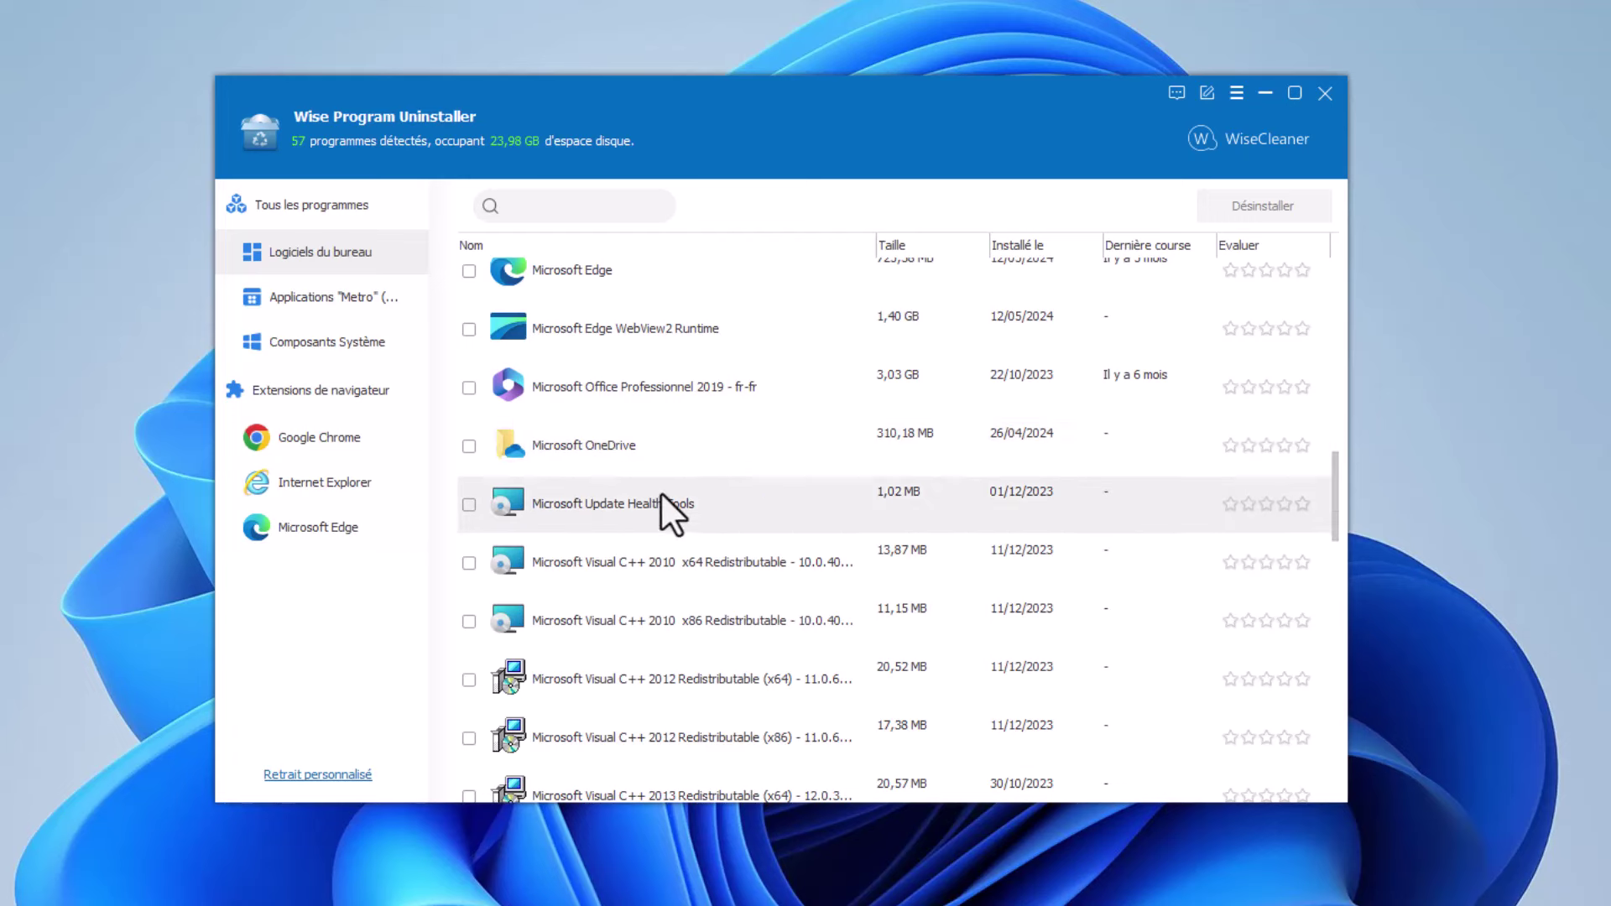
{"action": "scroll", "coordinate": [599, 443], "scroll_direction": "up", "scroll_amount": 2}
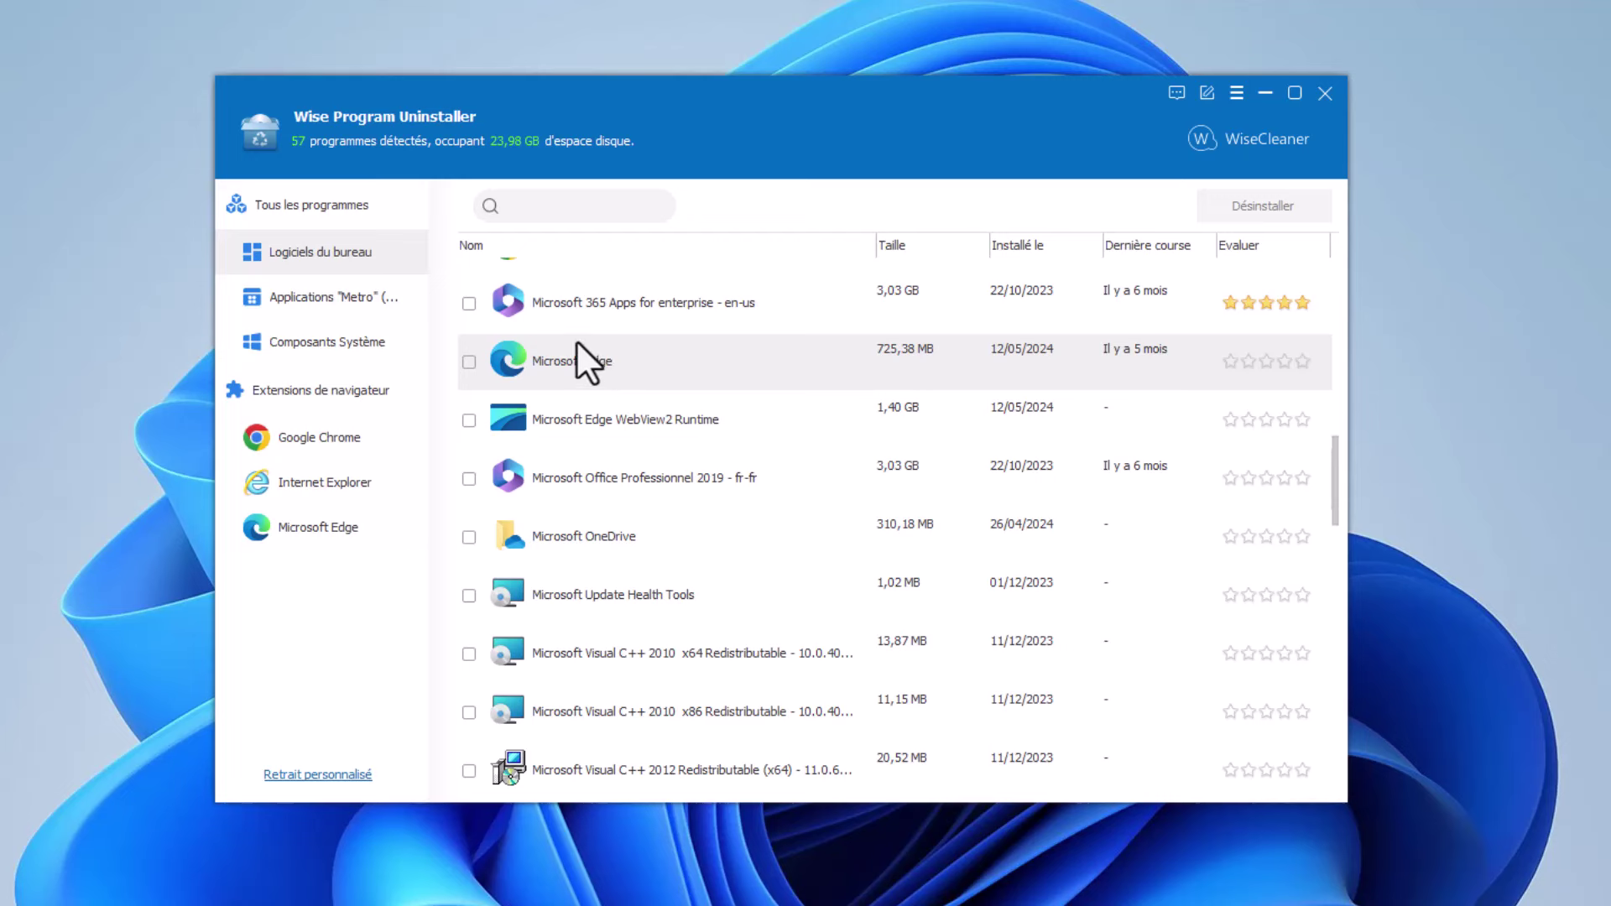
{"action": "left_click", "coordinate": [469, 362]}
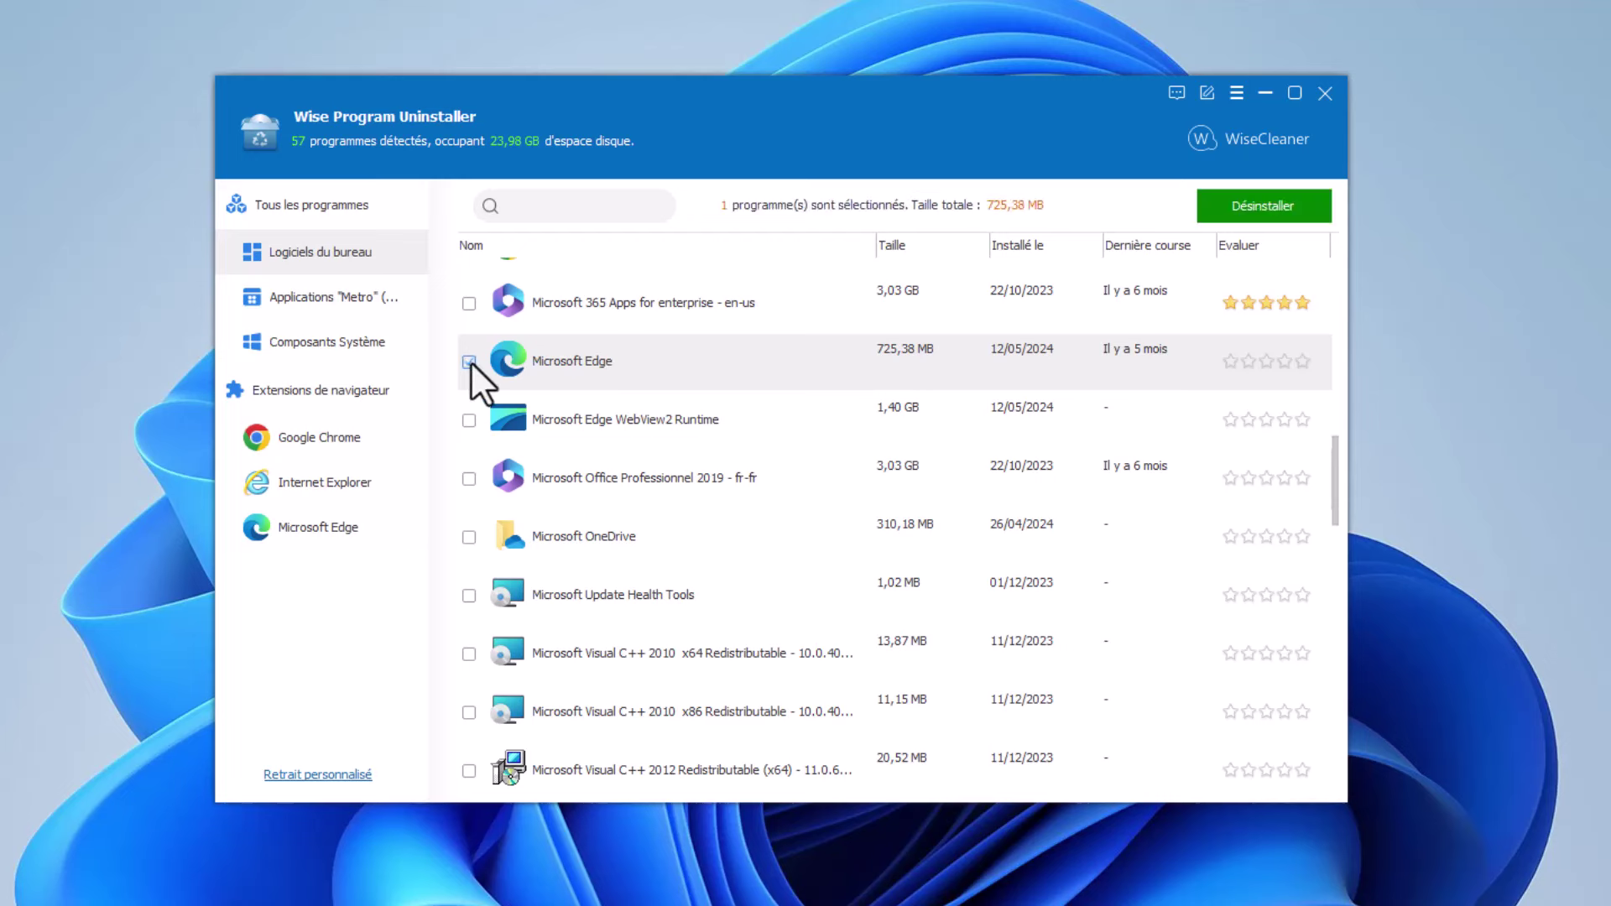
{"action": "left_click", "coordinate": [1256, 203]}
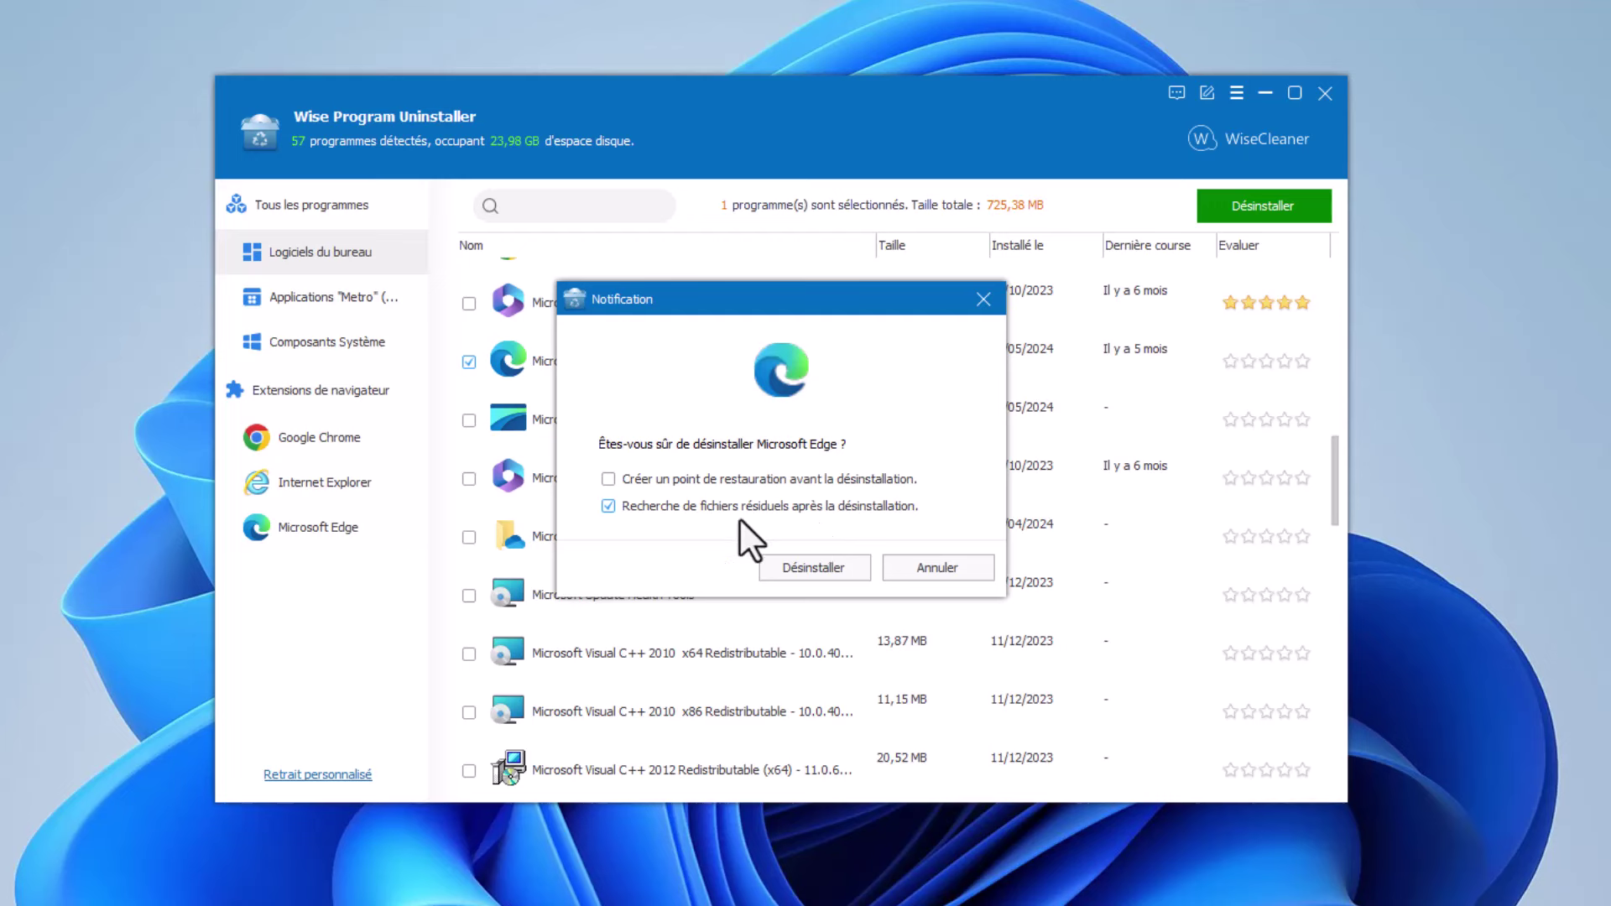
{"action": "left_click", "coordinate": [801, 568]}
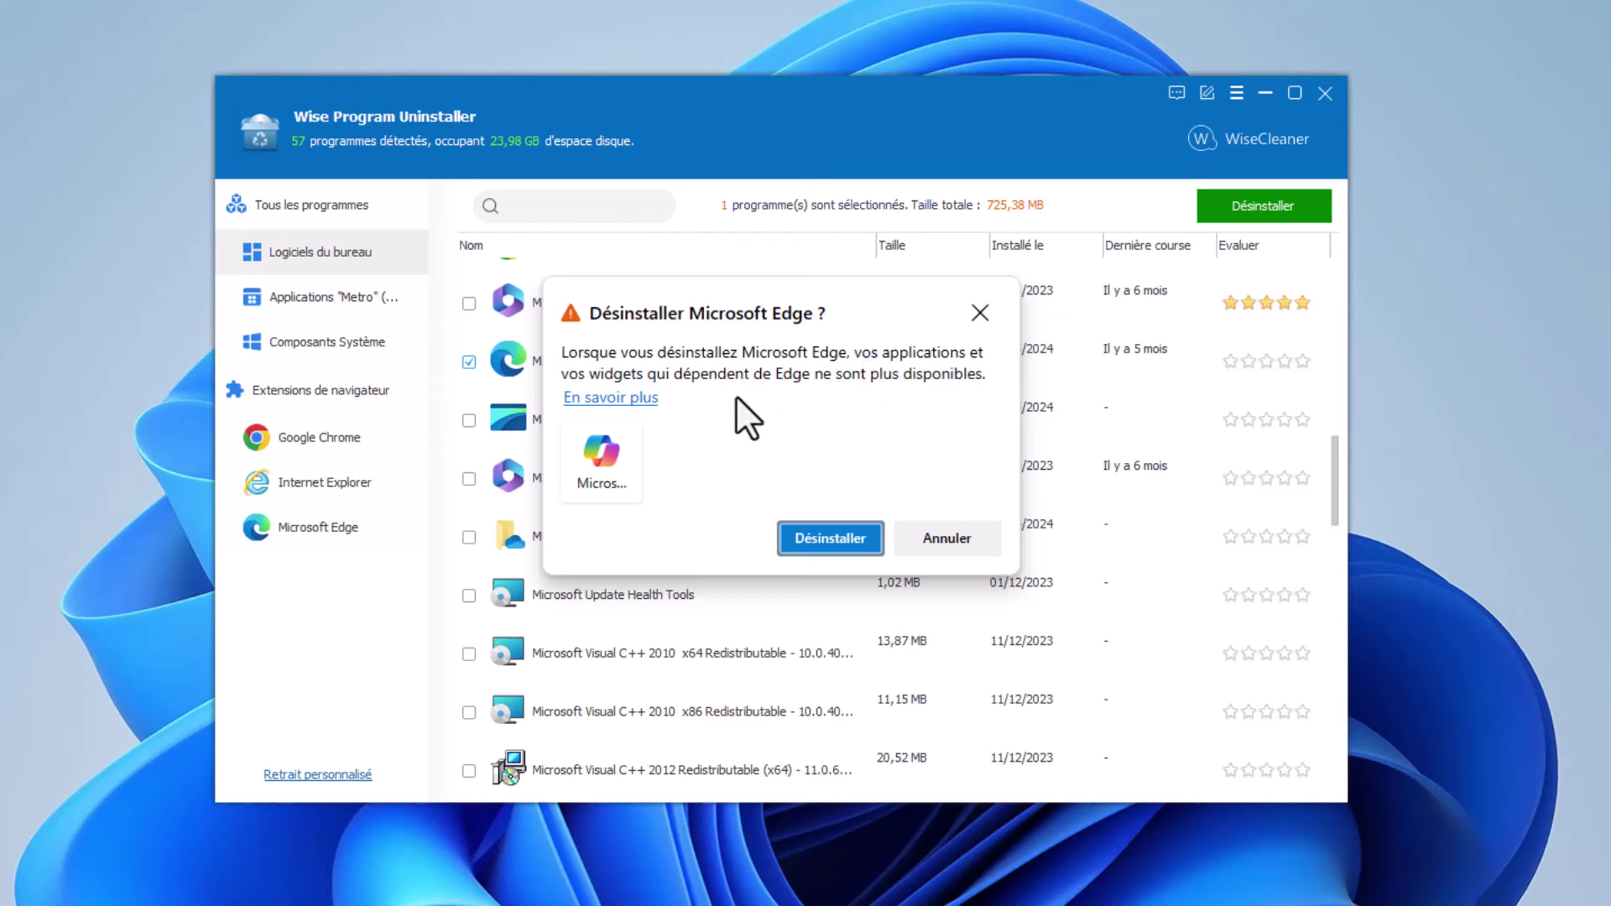
{"action": "left_click", "coordinate": [829, 539]}
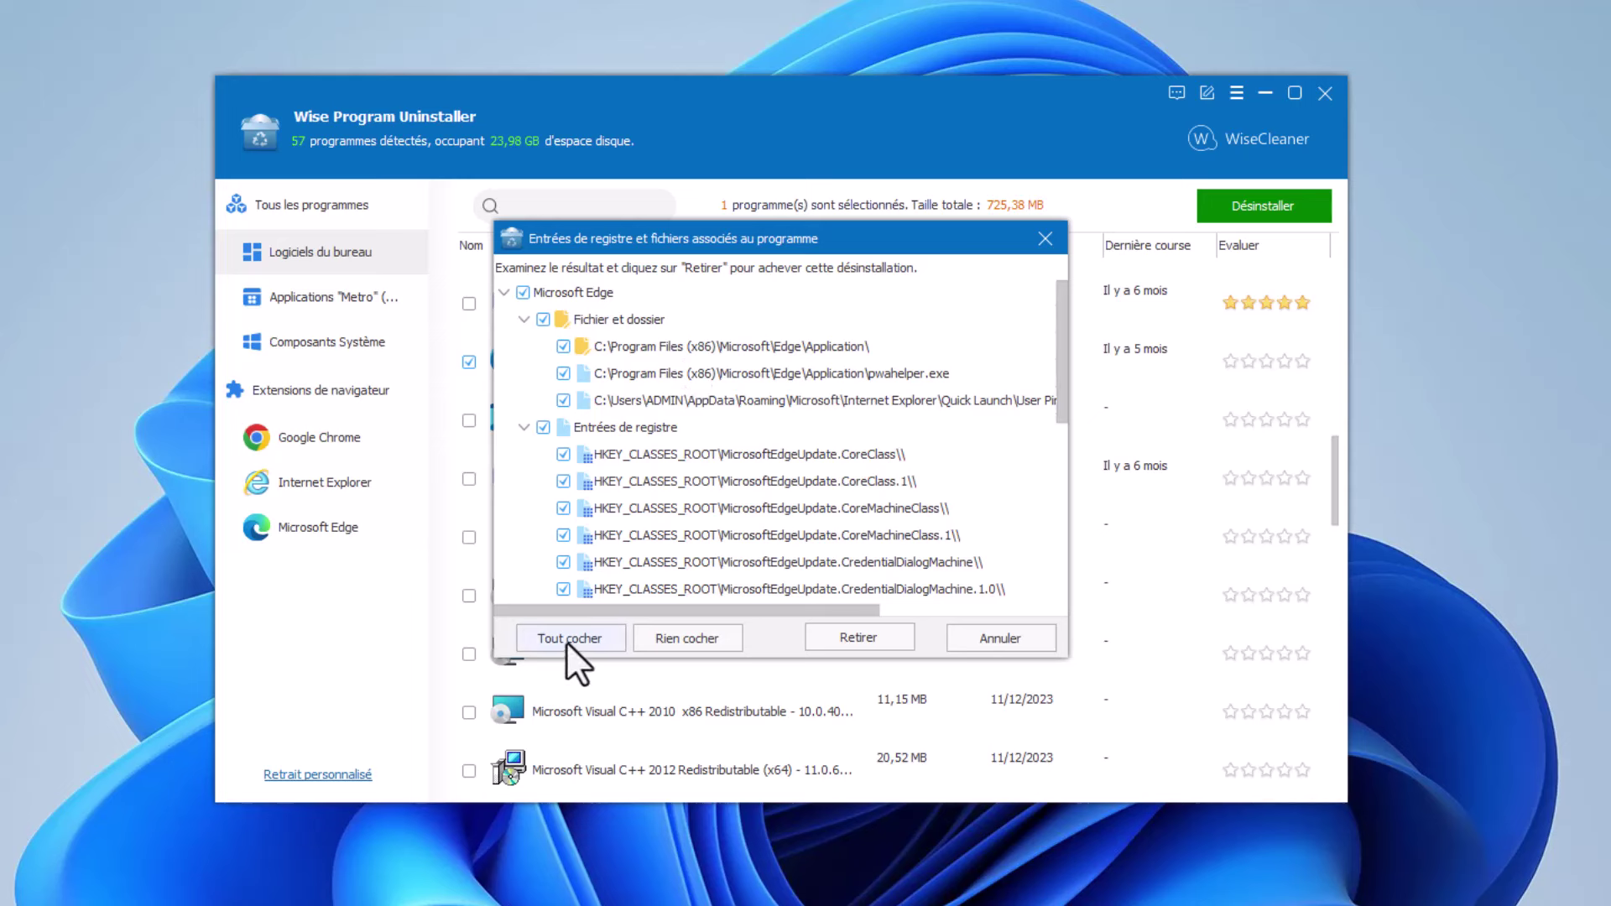
{"action": "left_click", "coordinate": [849, 638]}
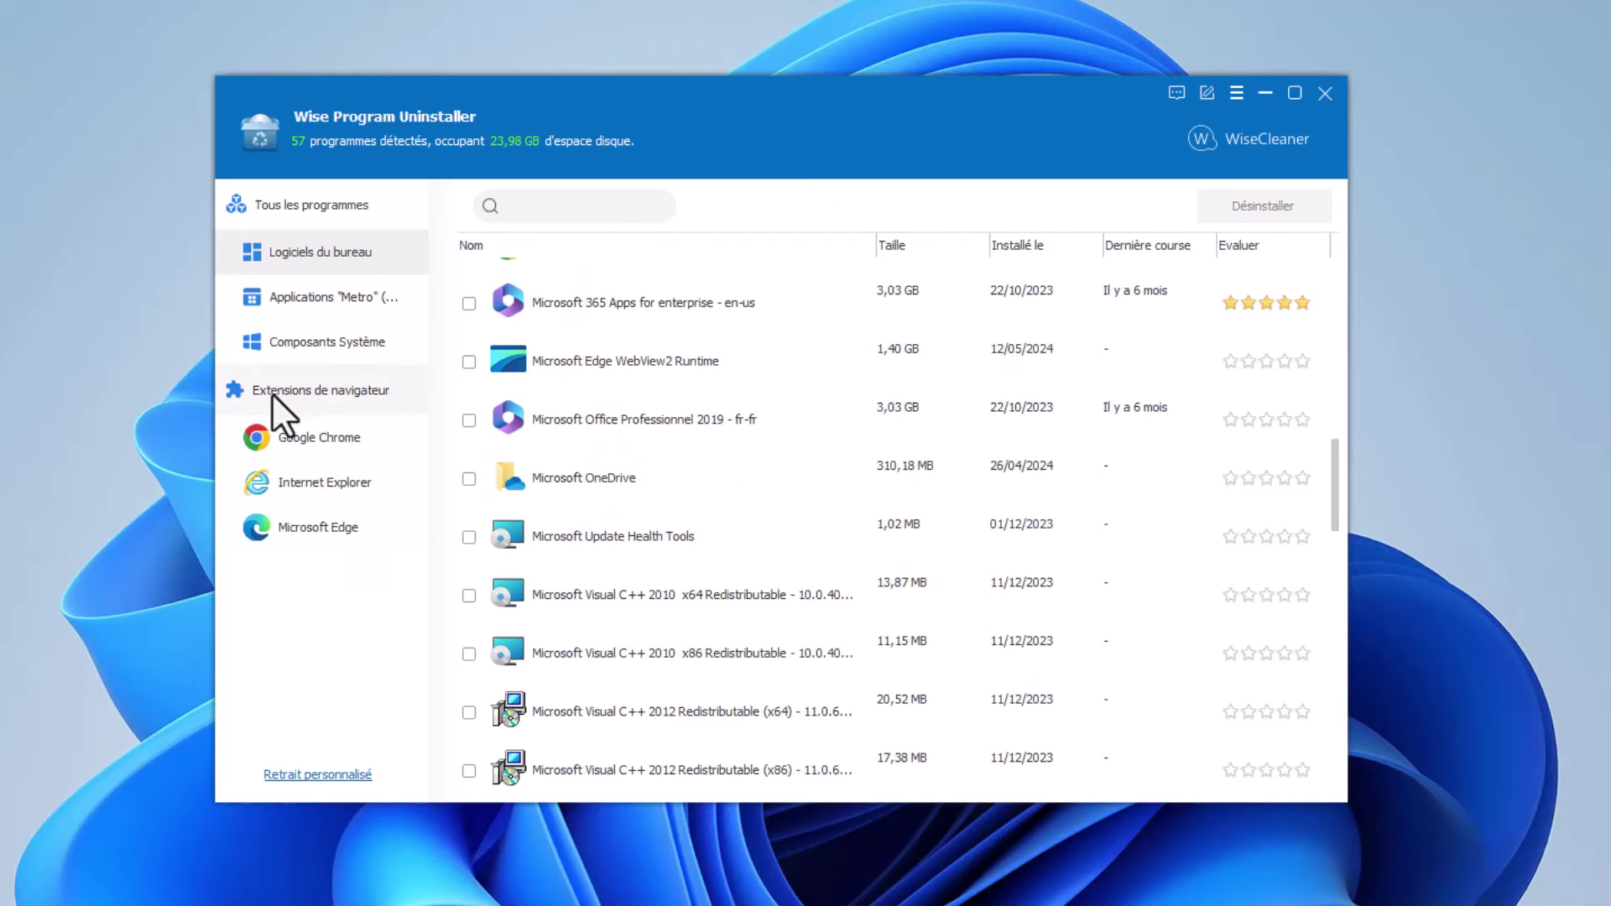
Step: Uninstall the Microsoft Edge browser extensions Aria2 Explorer, Edge relevant text changes and Google Docs hors connexion
{"action": "left_click", "coordinate": [327, 526]}
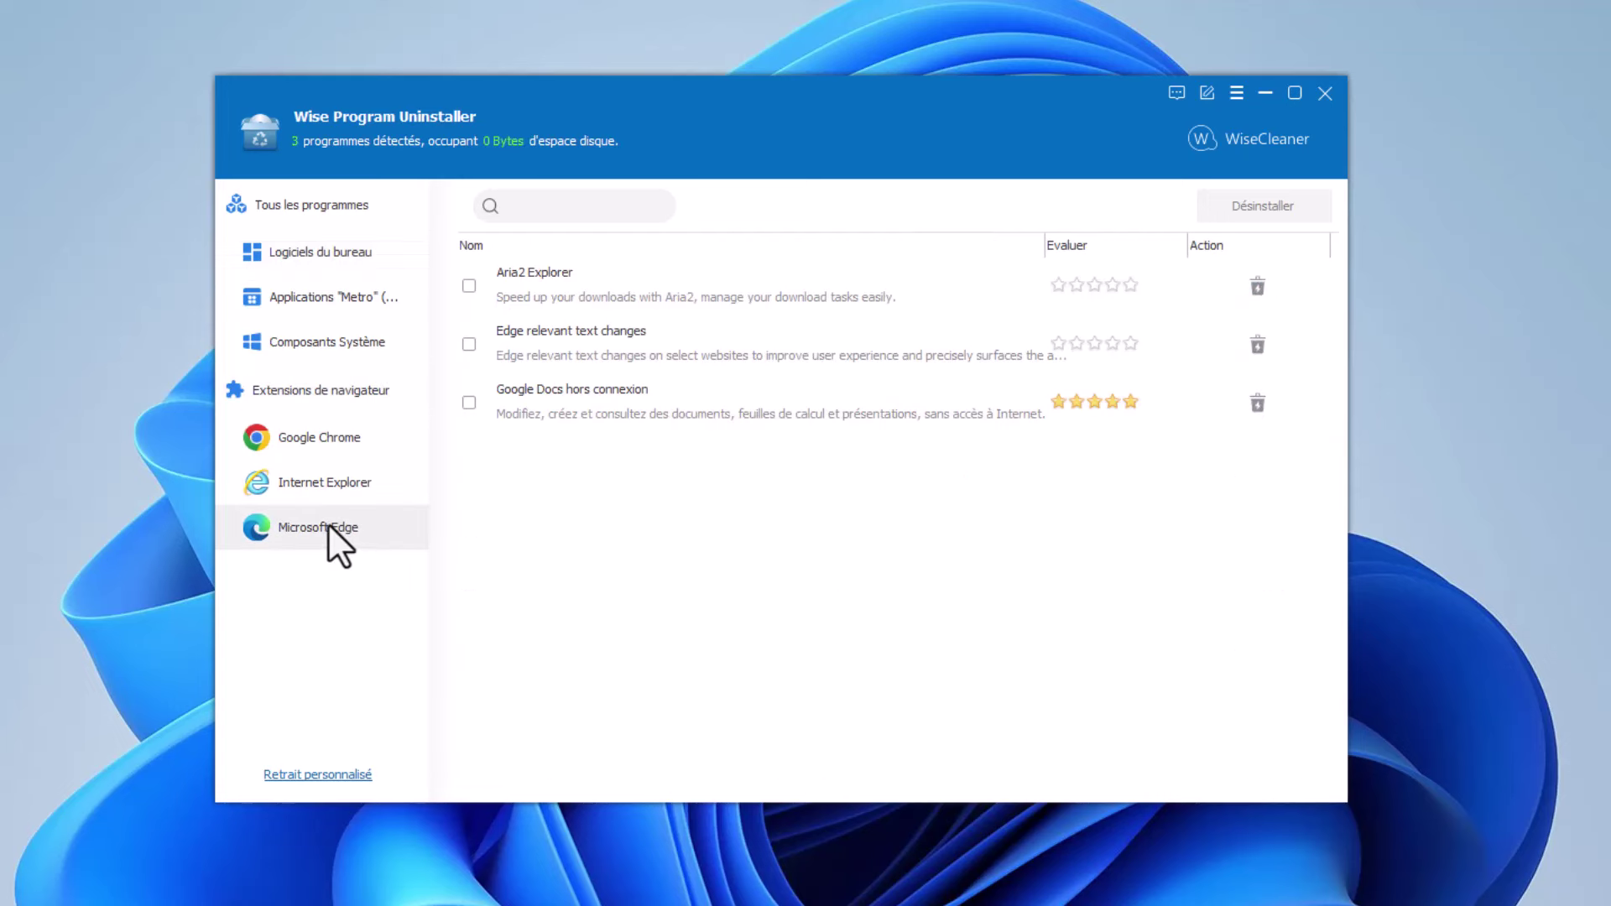
{"action": "left_click", "coordinate": [469, 285]}
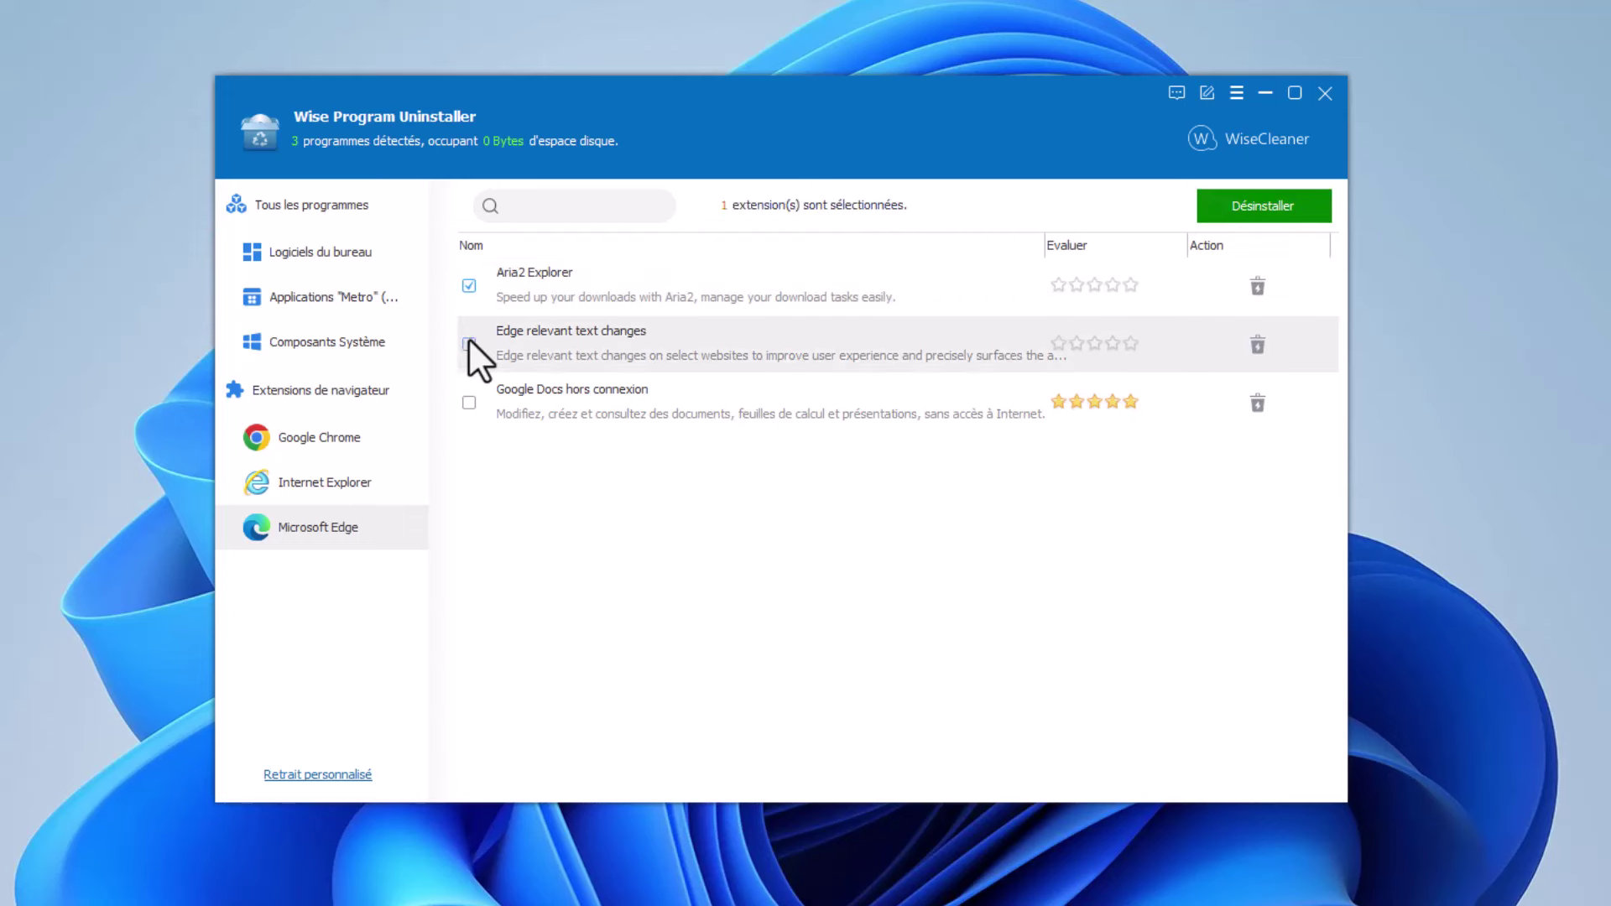
{"action": "left_click", "coordinate": [469, 343]}
{"action": "left_click", "coordinate": [467, 405]}
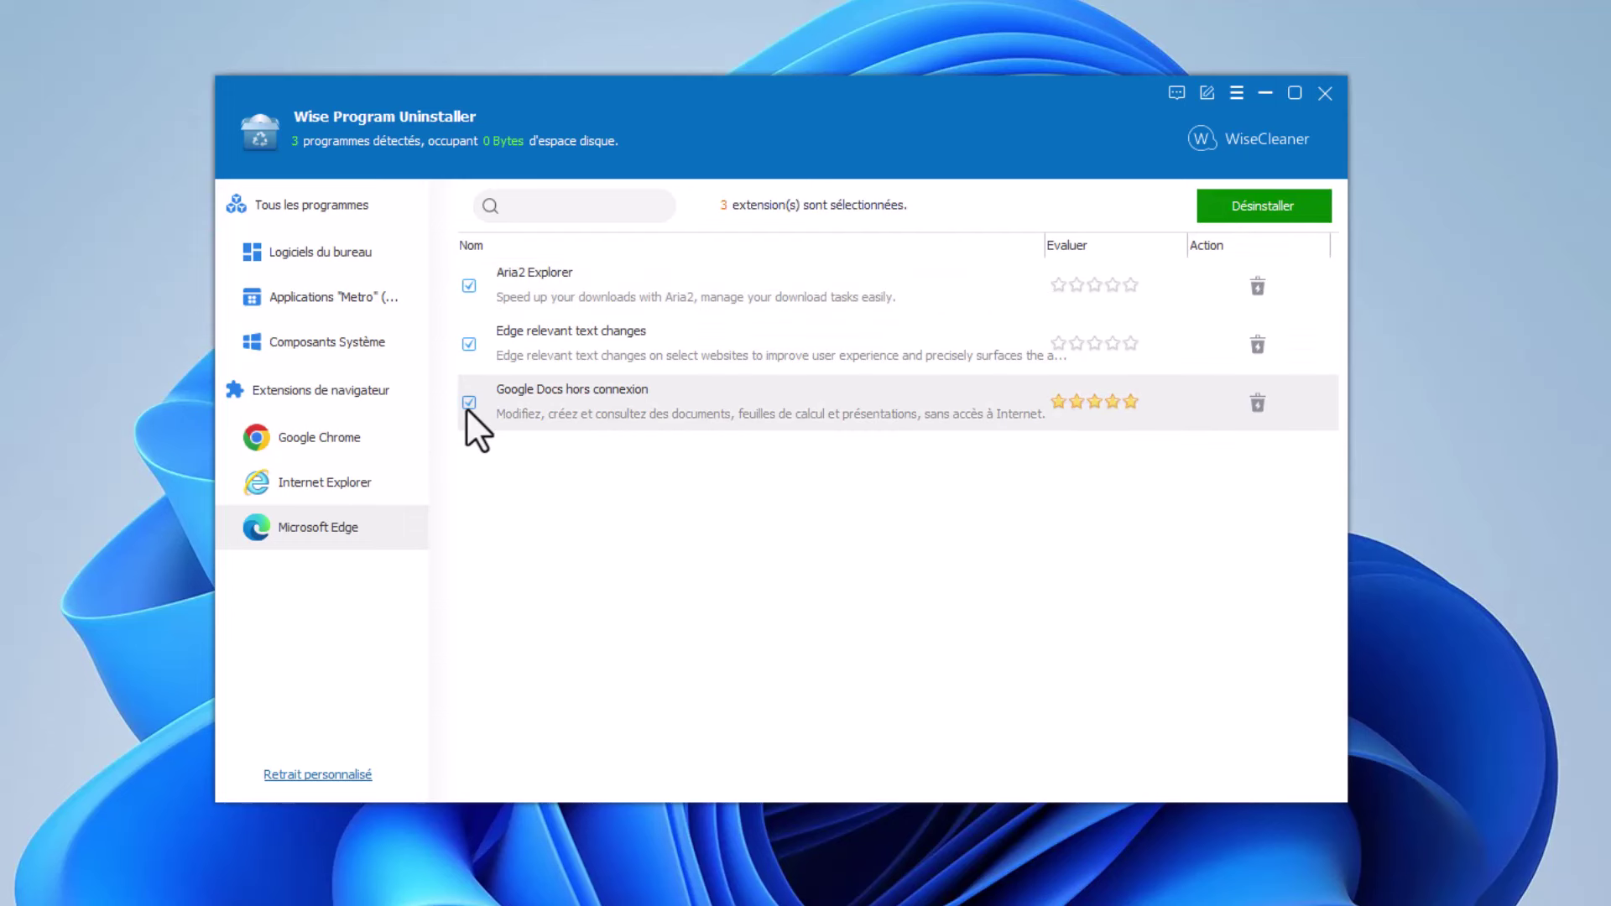
{"action": "left_click", "coordinate": [1251, 205]}
{"action": "left_click", "coordinate": [743, 512]}
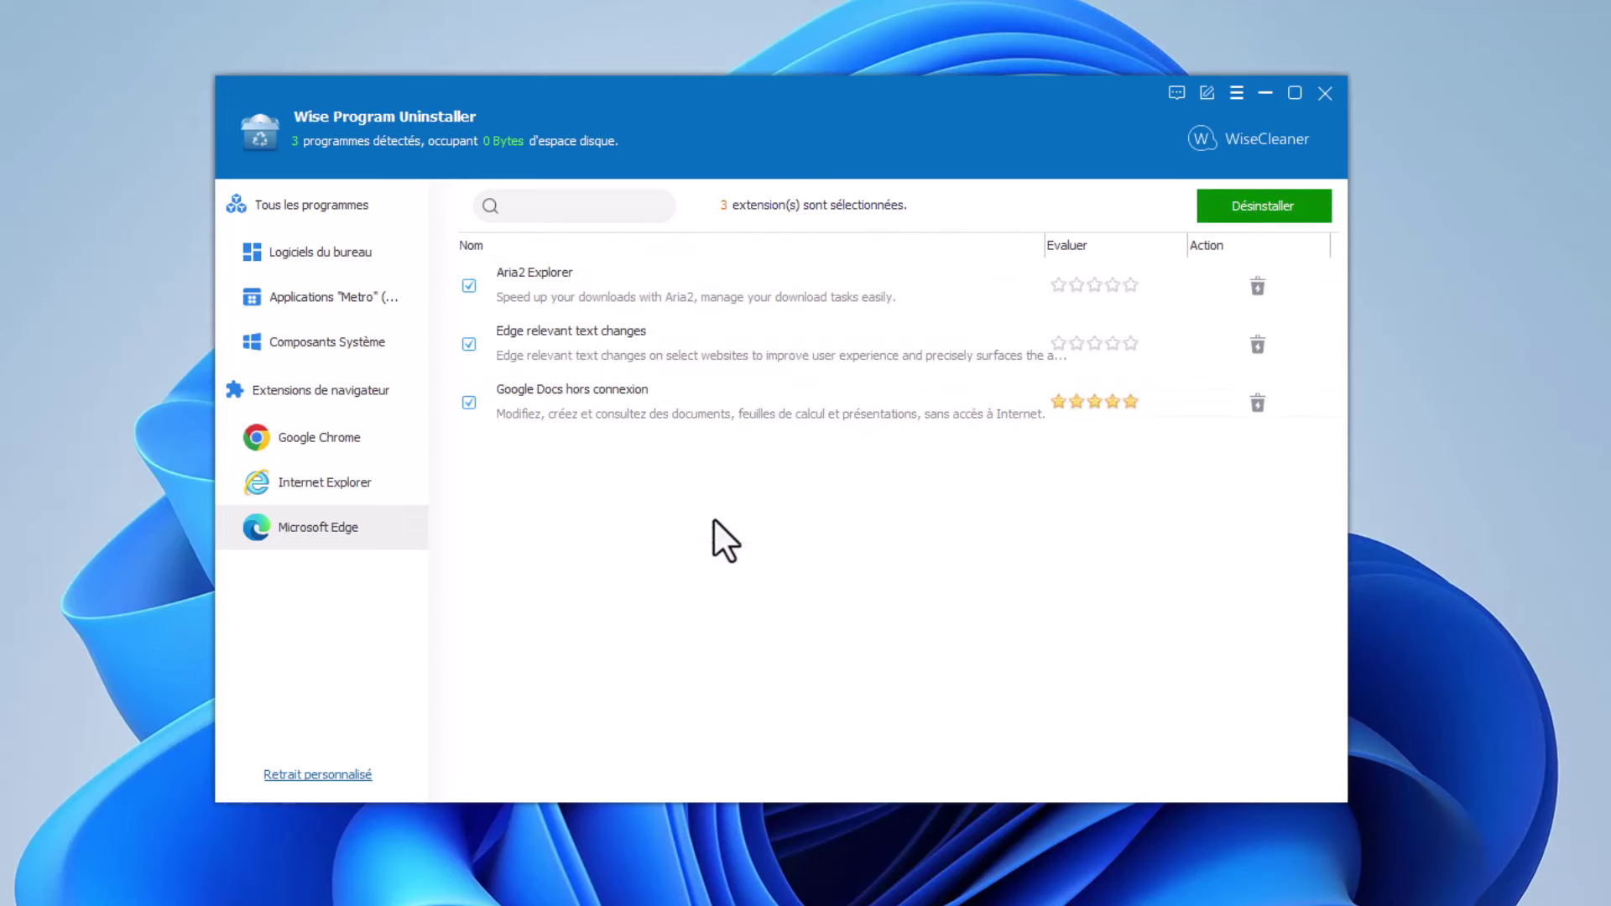
Step: Uninstall all Internet Explorer extensions, including the Adobe Acrobat, IEToEdge BHO, Skype for Business, Lync Click to Call and Export to Microsoft Excel entries
{"action": "left_click", "coordinate": [326, 481]}
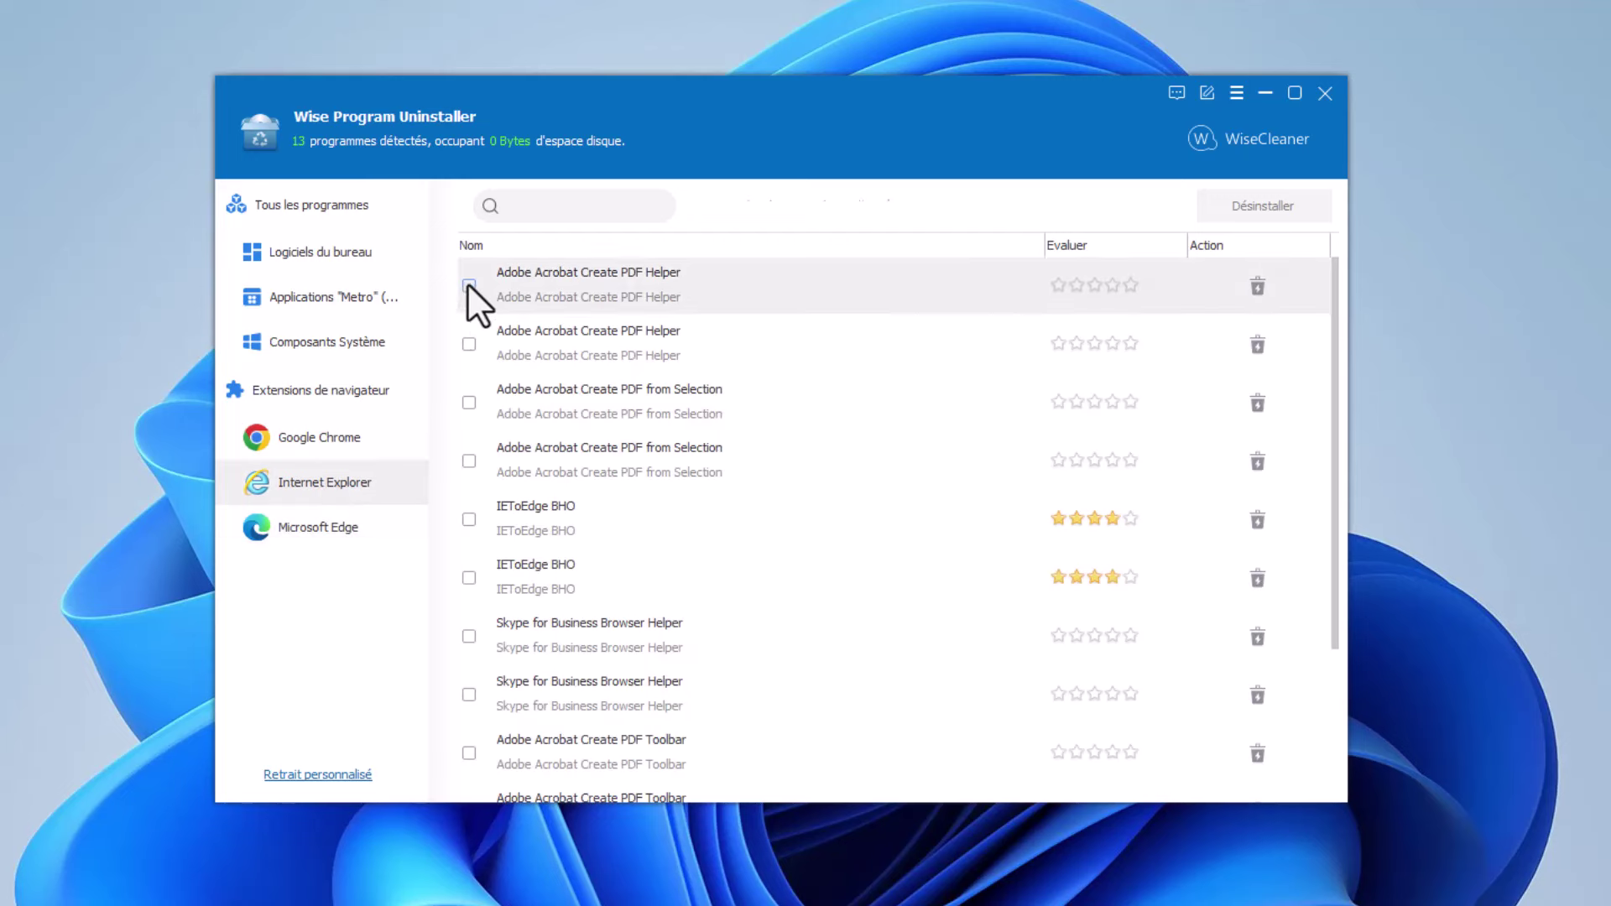
{"action": "left_click", "coordinate": [469, 285]}
{"action": "left_click", "coordinate": [469, 344]}
{"action": "left_click", "coordinate": [469, 402]}
{"action": "left_click", "coordinate": [469, 460]}
{"action": "left_click", "coordinate": [469, 519]}
{"action": "left_click", "coordinate": [469, 577]}
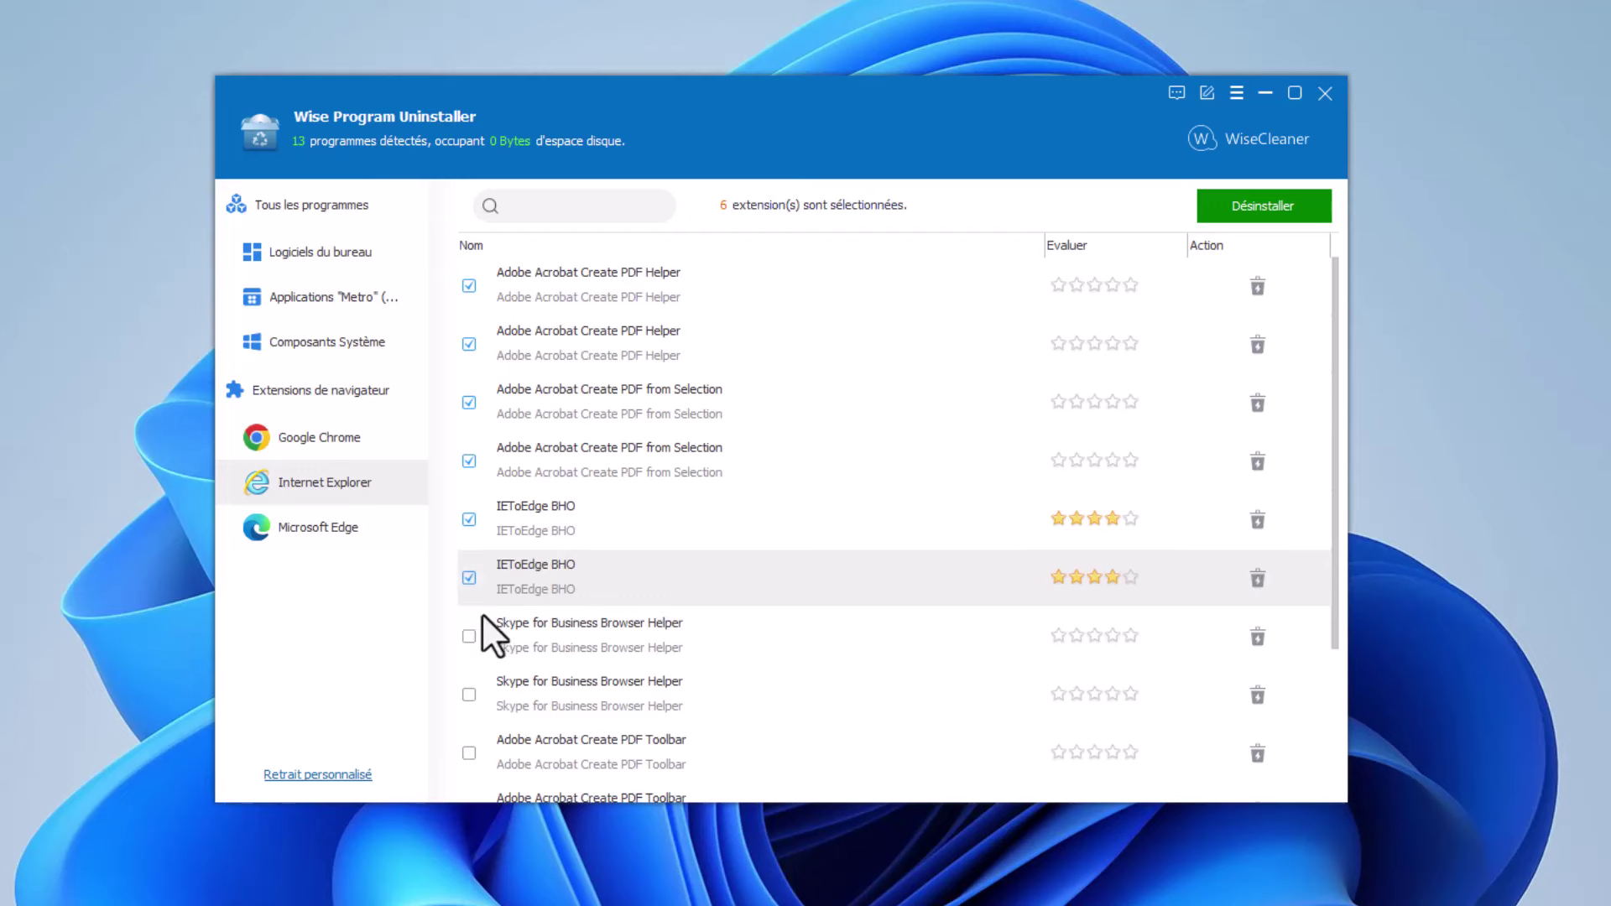
{"action": "left_click", "coordinate": [468, 636]}
{"action": "scroll", "coordinate": [500, 664], "scroll_direction": "down", "scroll_amount": 3}
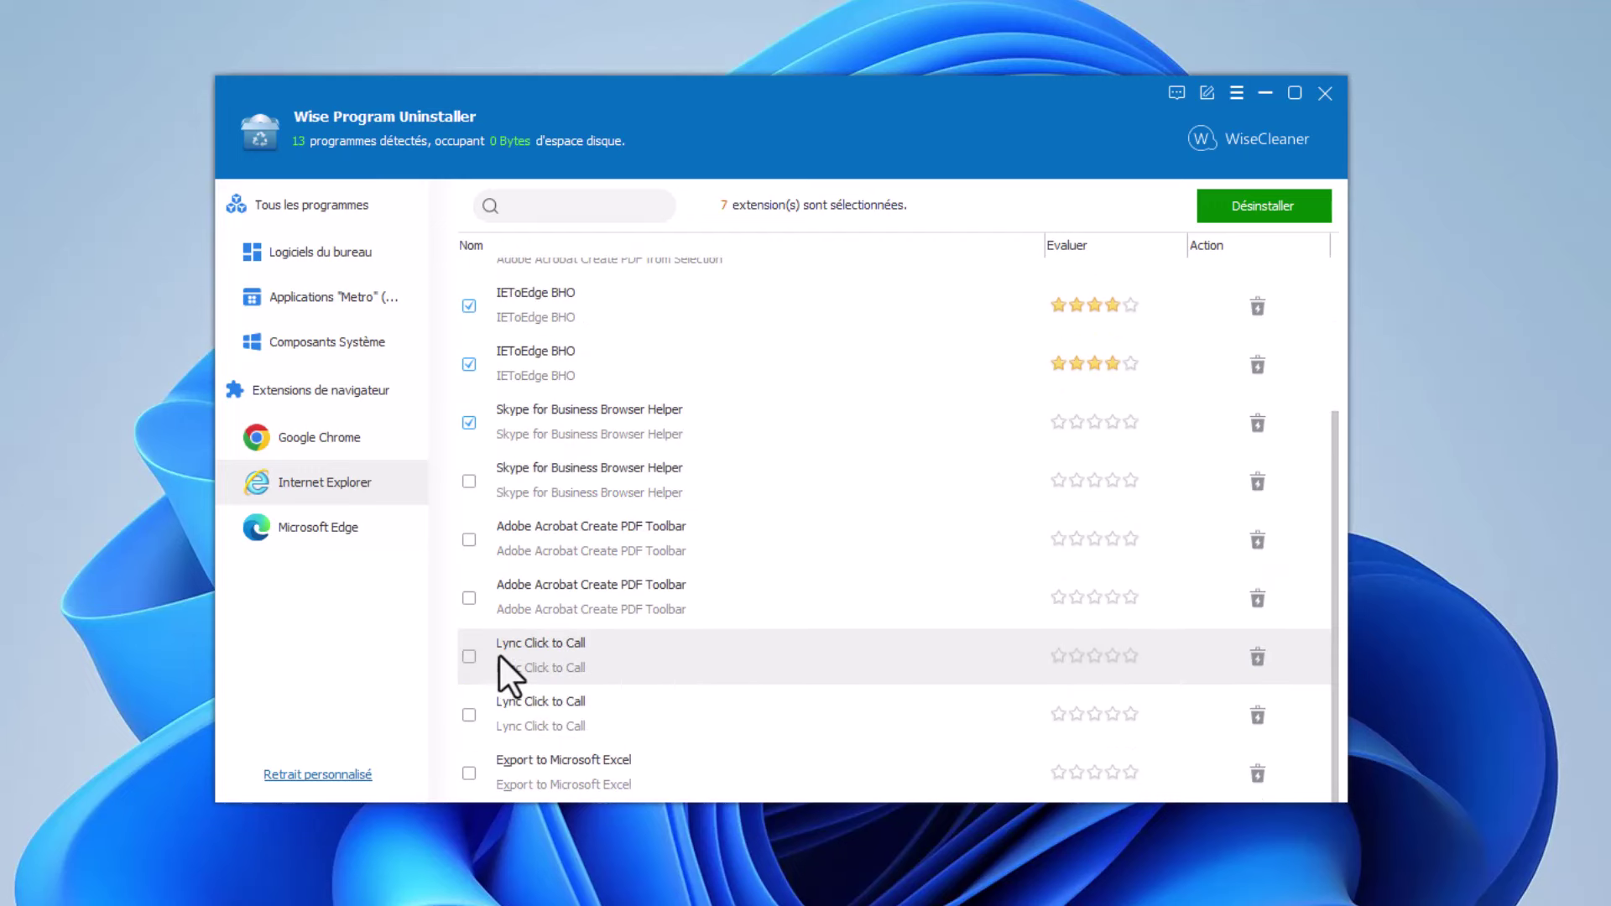
{"action": "left_click", "coordinate": [469, 481]}
{"action": "left_click", "coordinate": [468, 540]}
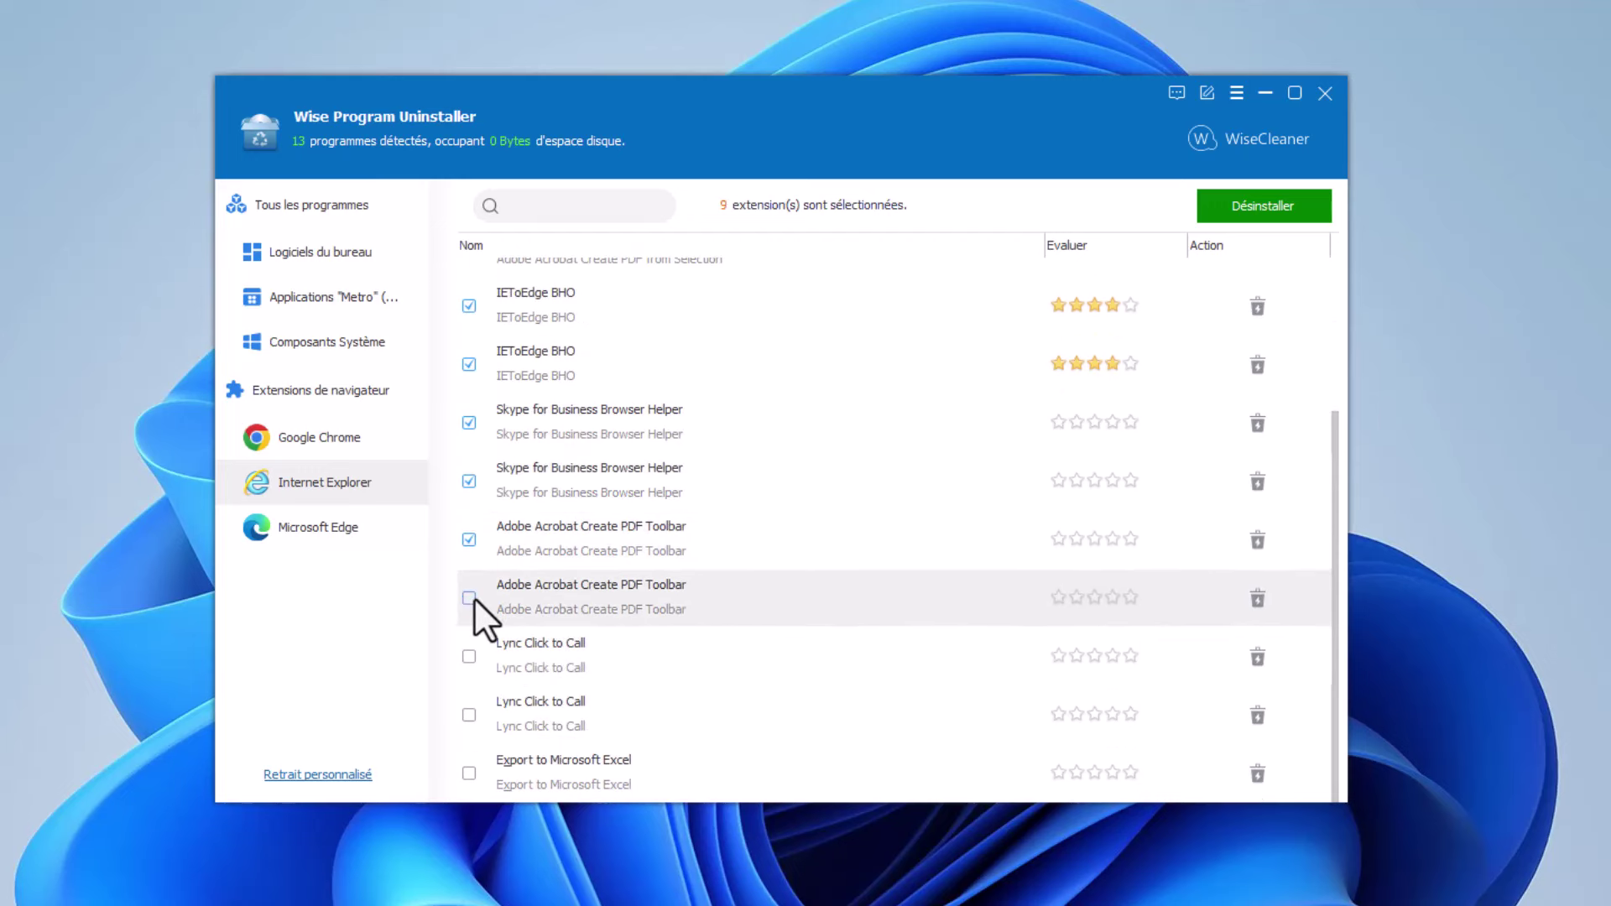
{"action": "left_click", "coordinate": [469, 597]}
{"action": "left_click", "coordinate": [469, 656]}
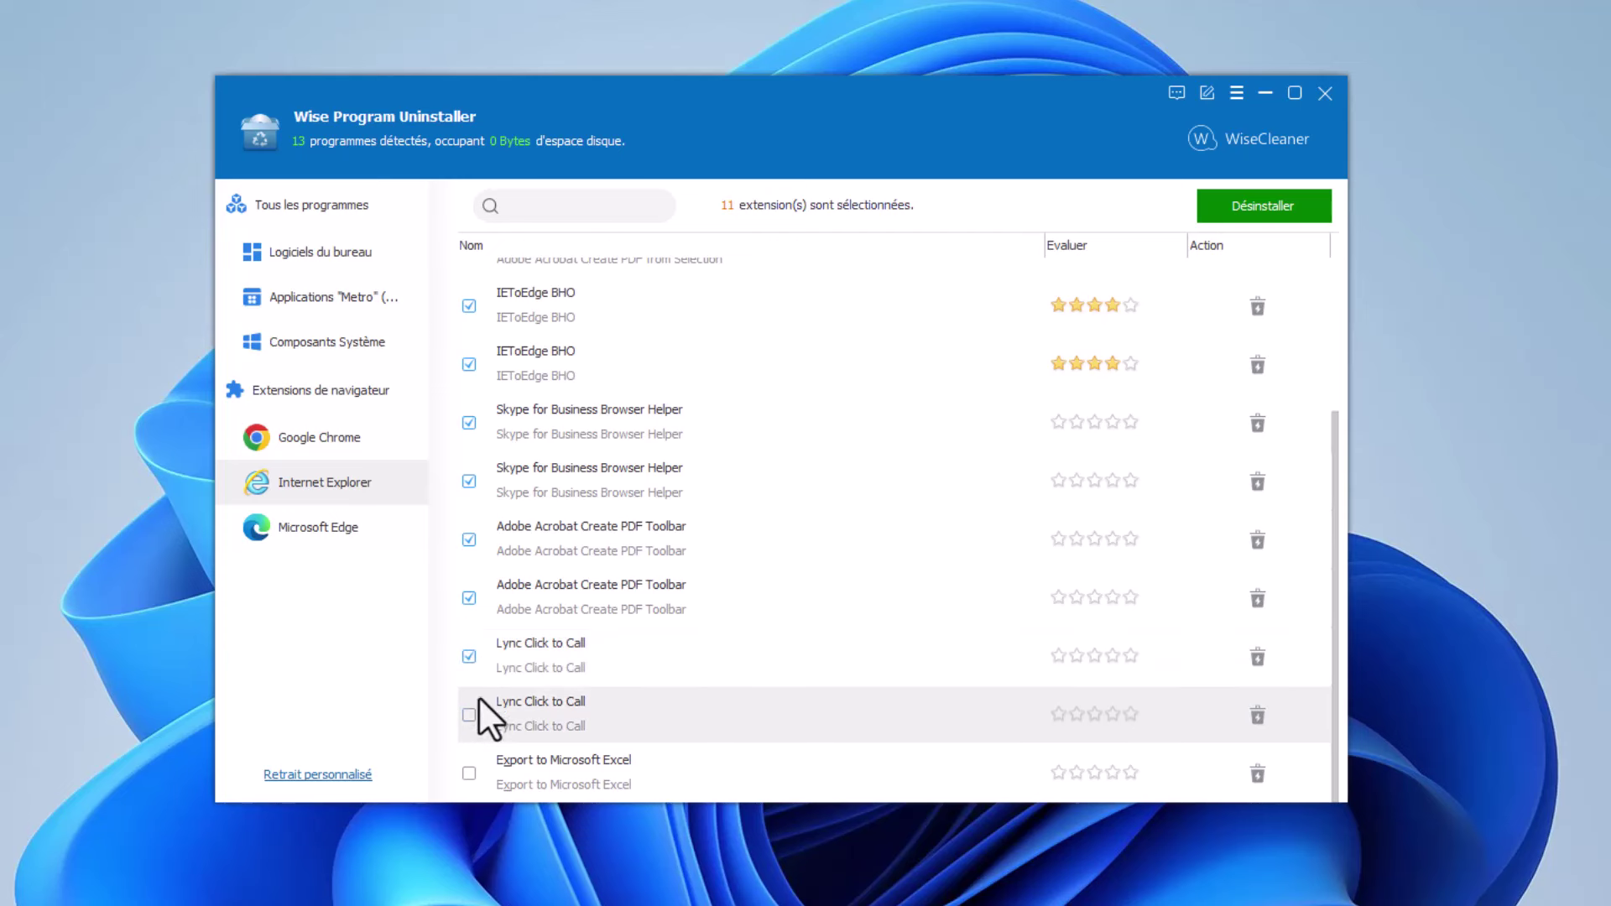
{"action": "left_click", "coordinate": [469, 715]}
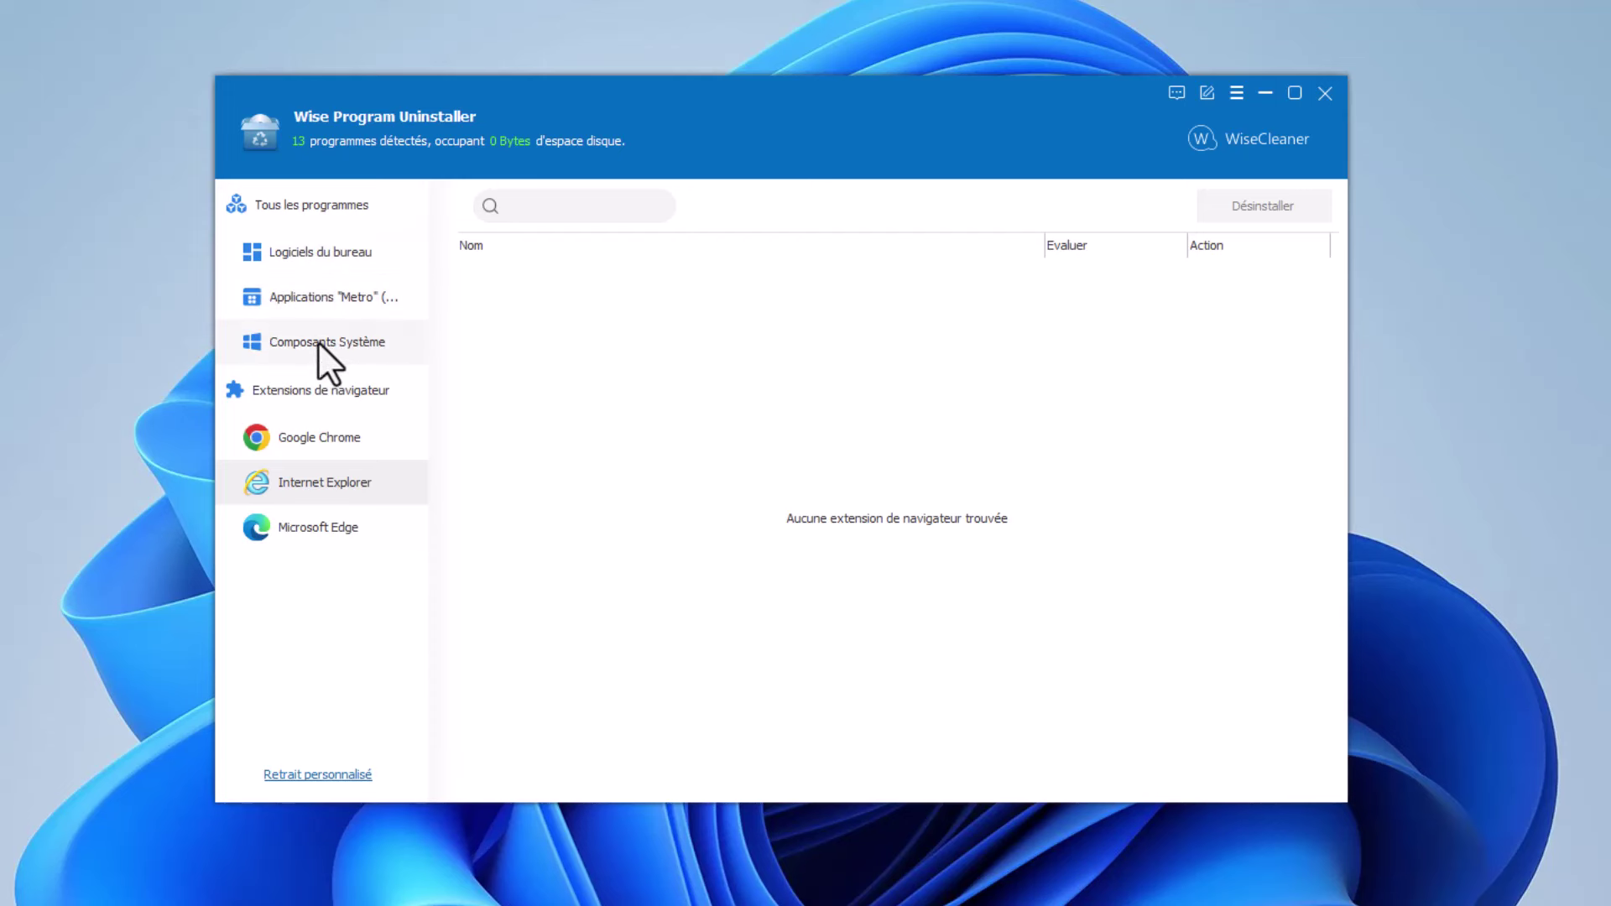
Step: Uninstall the Microsoft OneDrive desktop program and remove all its leftover files, folders and registry entries
{"action": "left_click", "coordinate": [332, 255]}
{"action": "scroll", "coordinate": [594, 379], "scroll_direction": "down", "scroll_amount": 3}
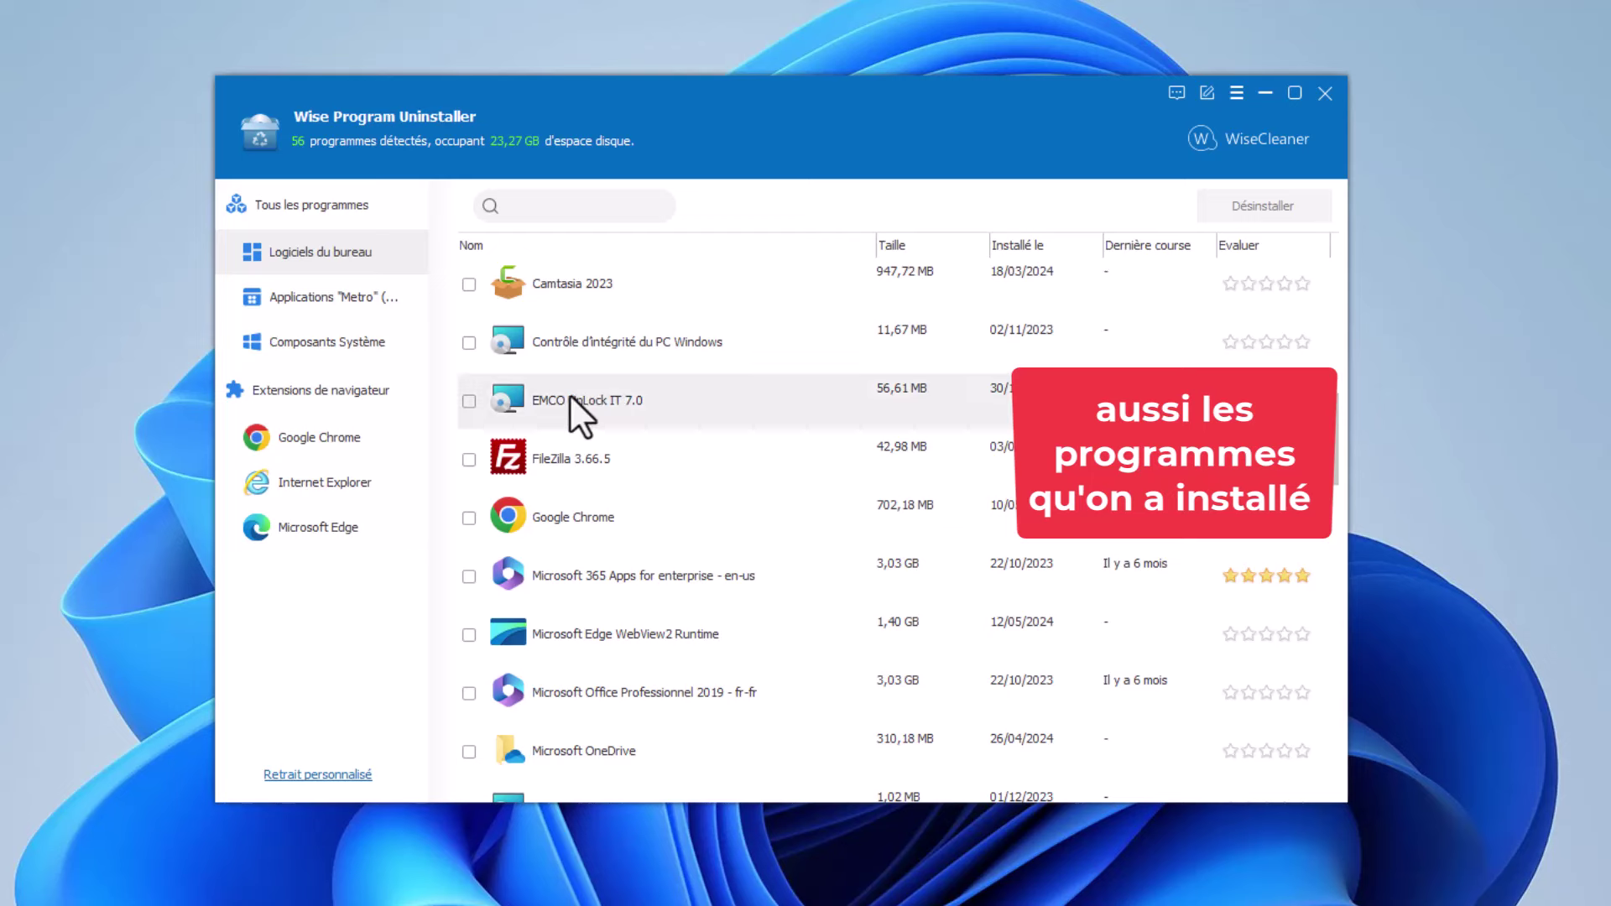
{"action": "scroll", "coordinate": [495, 564], "scroll_direction": "down", "scroll_amount": 6}
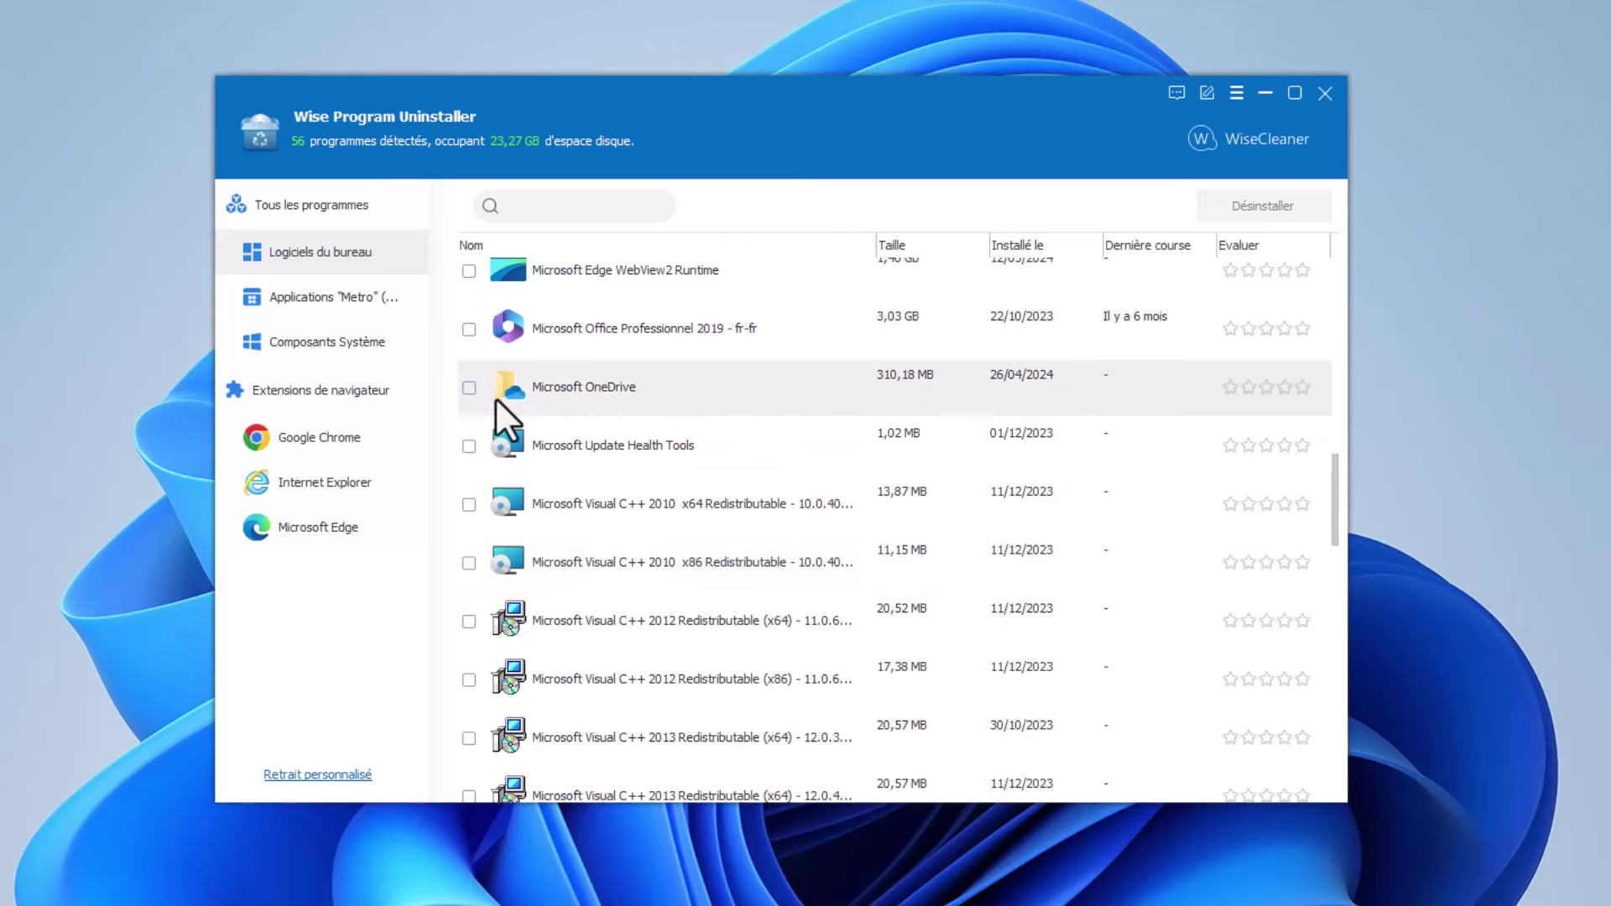
{"action": "left_click", "coordinate": [464, 385]}
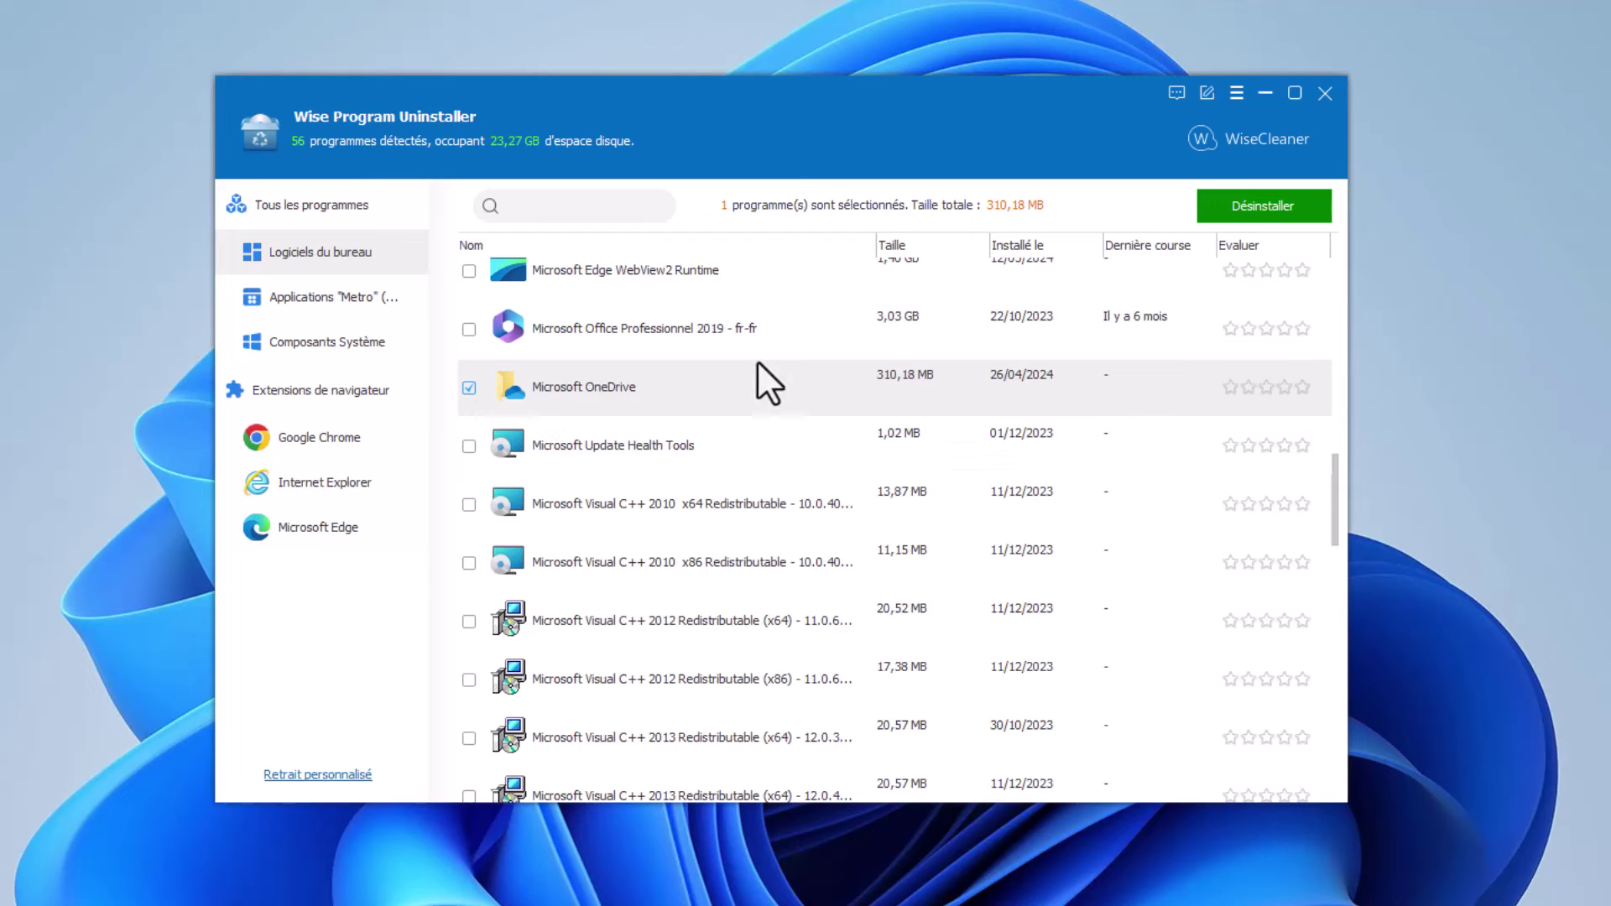
{"action": "left_click", "coordinate": [1271, 206]}
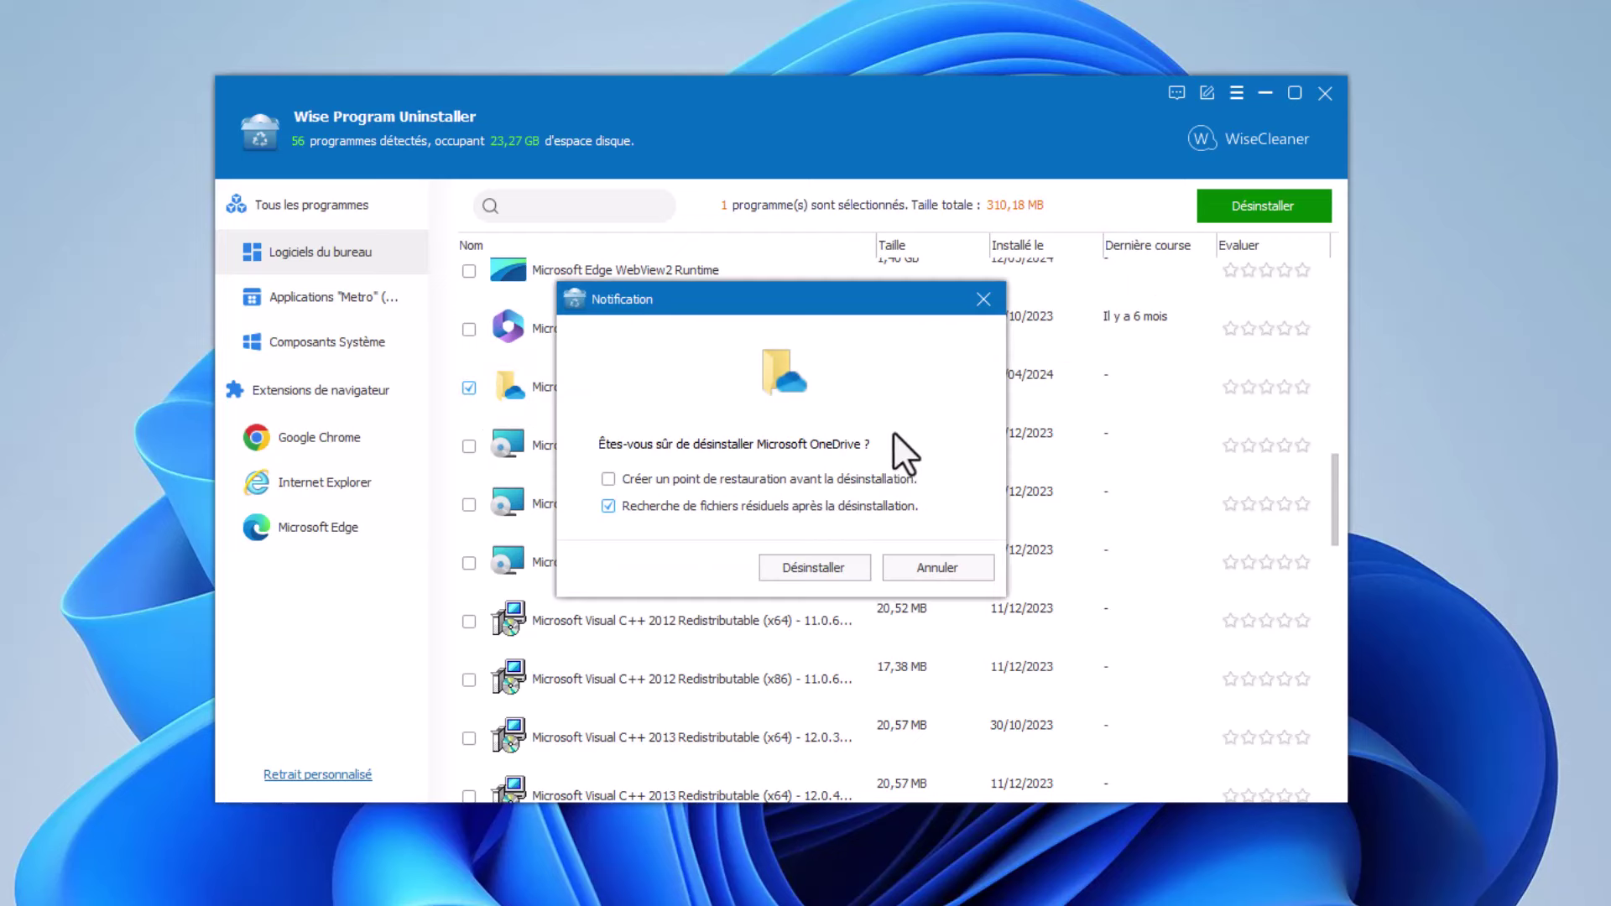
{"action": "left_click", "coordinate": [804, 568]}
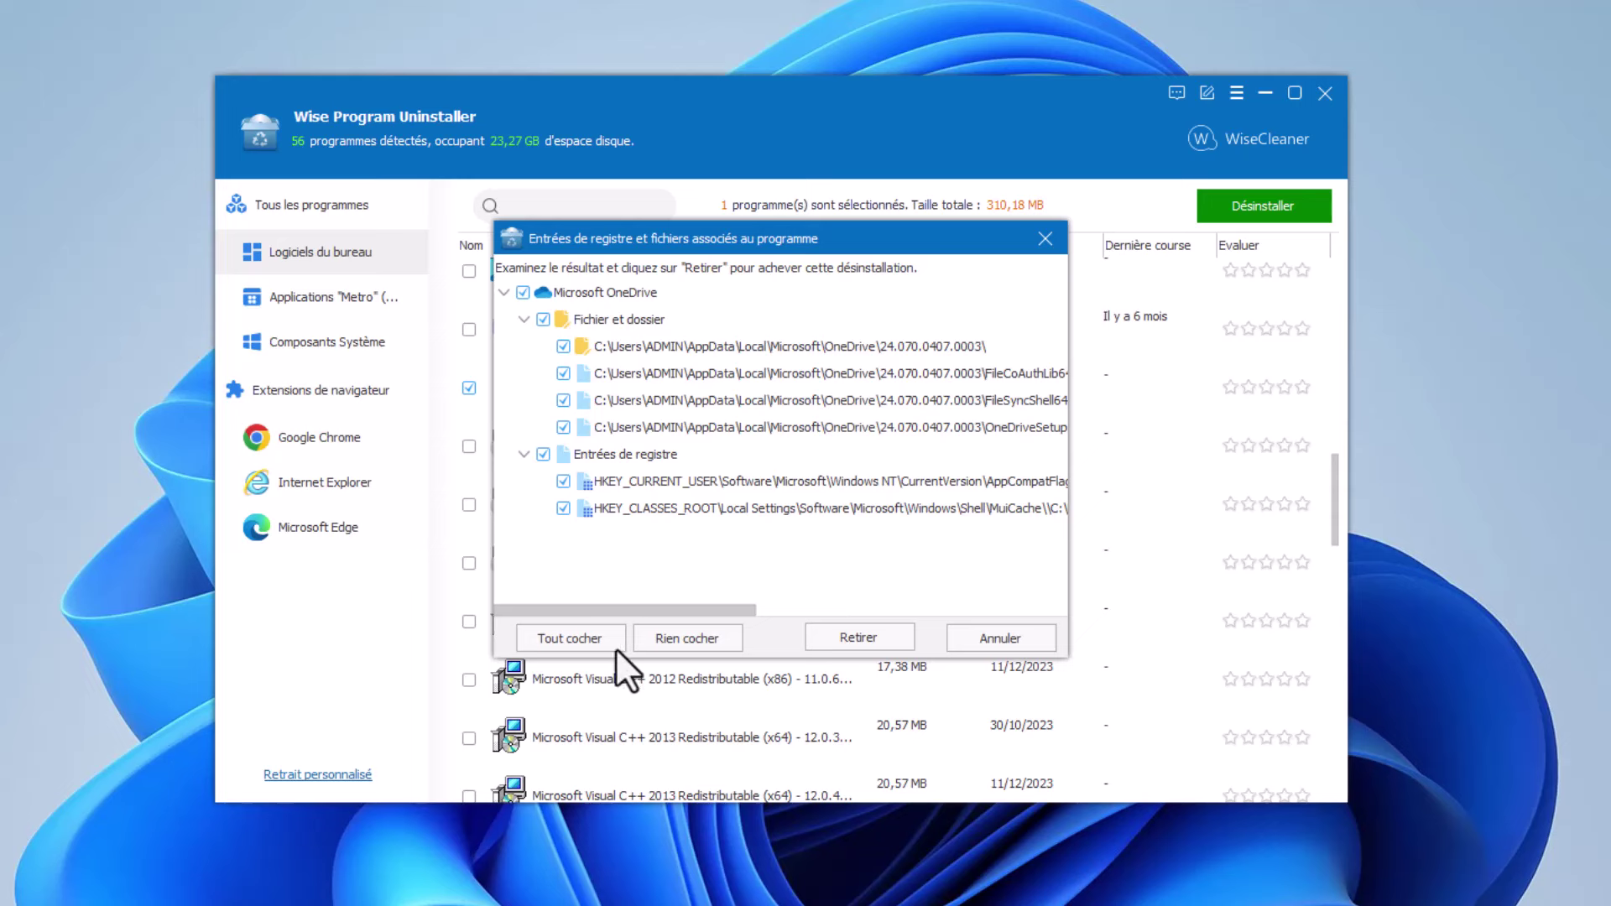
{"action": "left_click", "coordinate": [877, 642]}
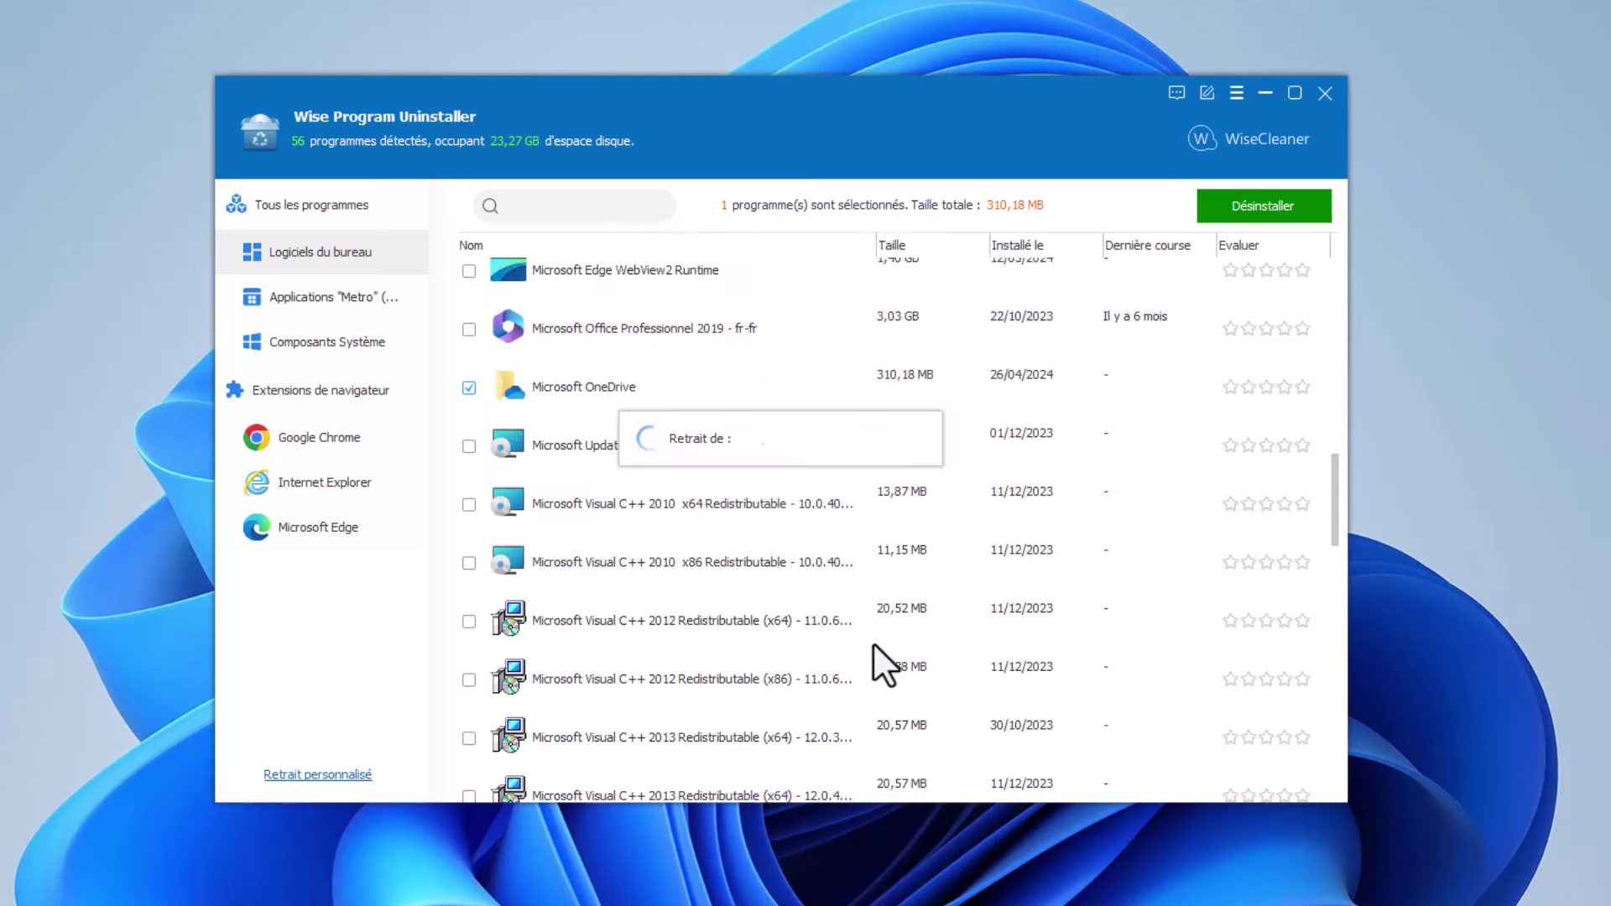
{"action": "left_click", "coordinate": [1006, 635]}
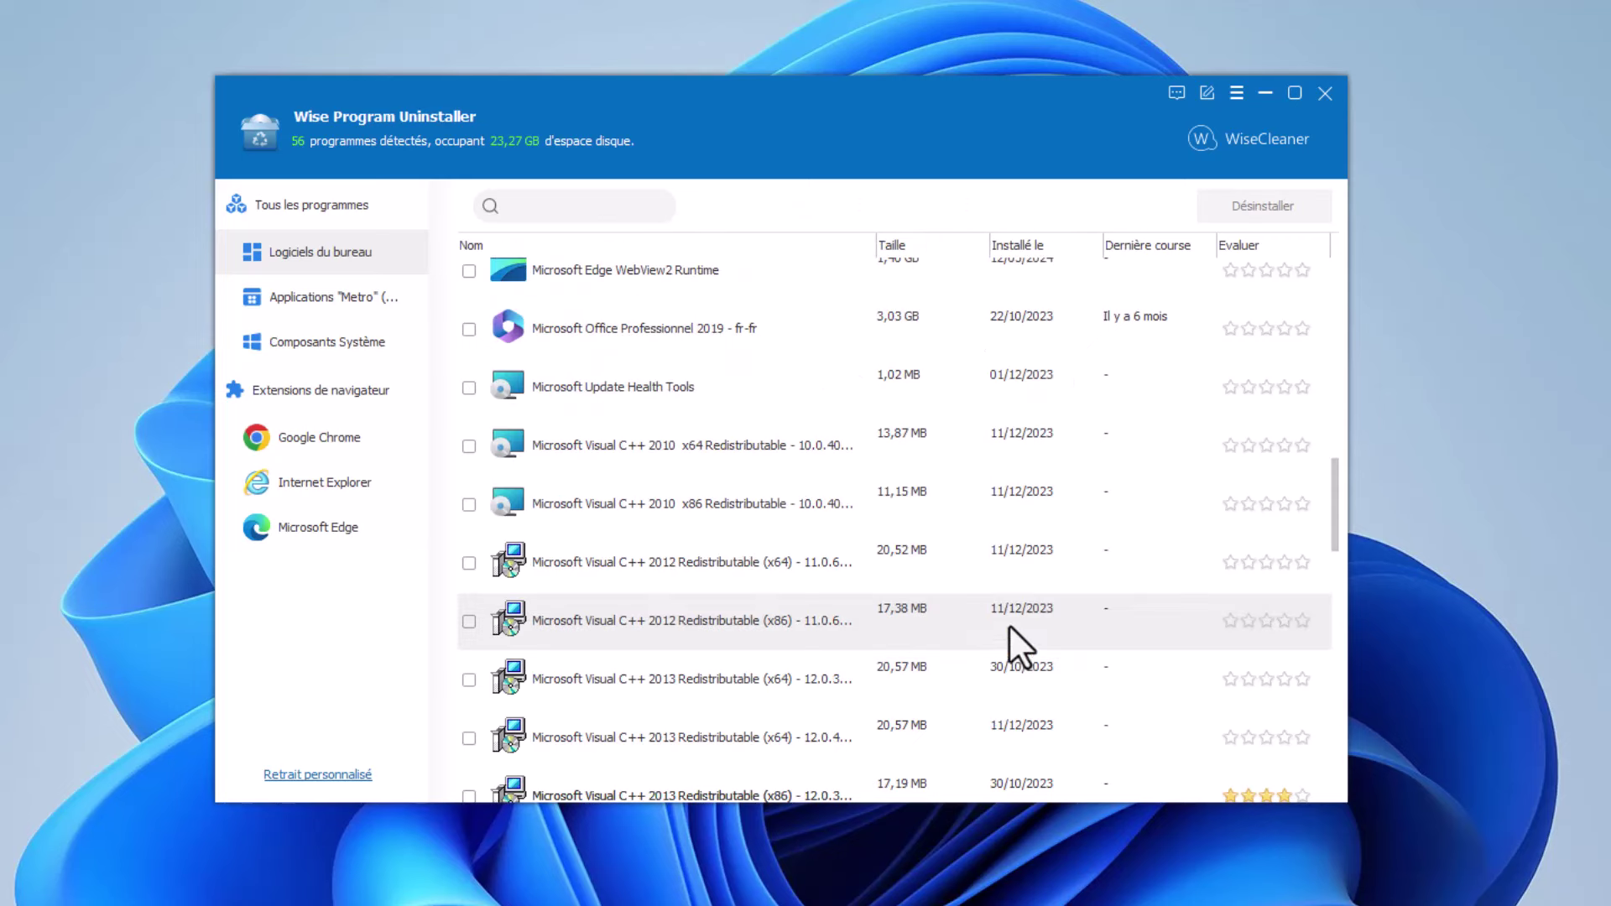
Step: Search the desktop programs for "edge" to check for remaining Edge entries, and close Wise Program Uninstaller
{"action": "left_click", "coordinate": [542, 215]}
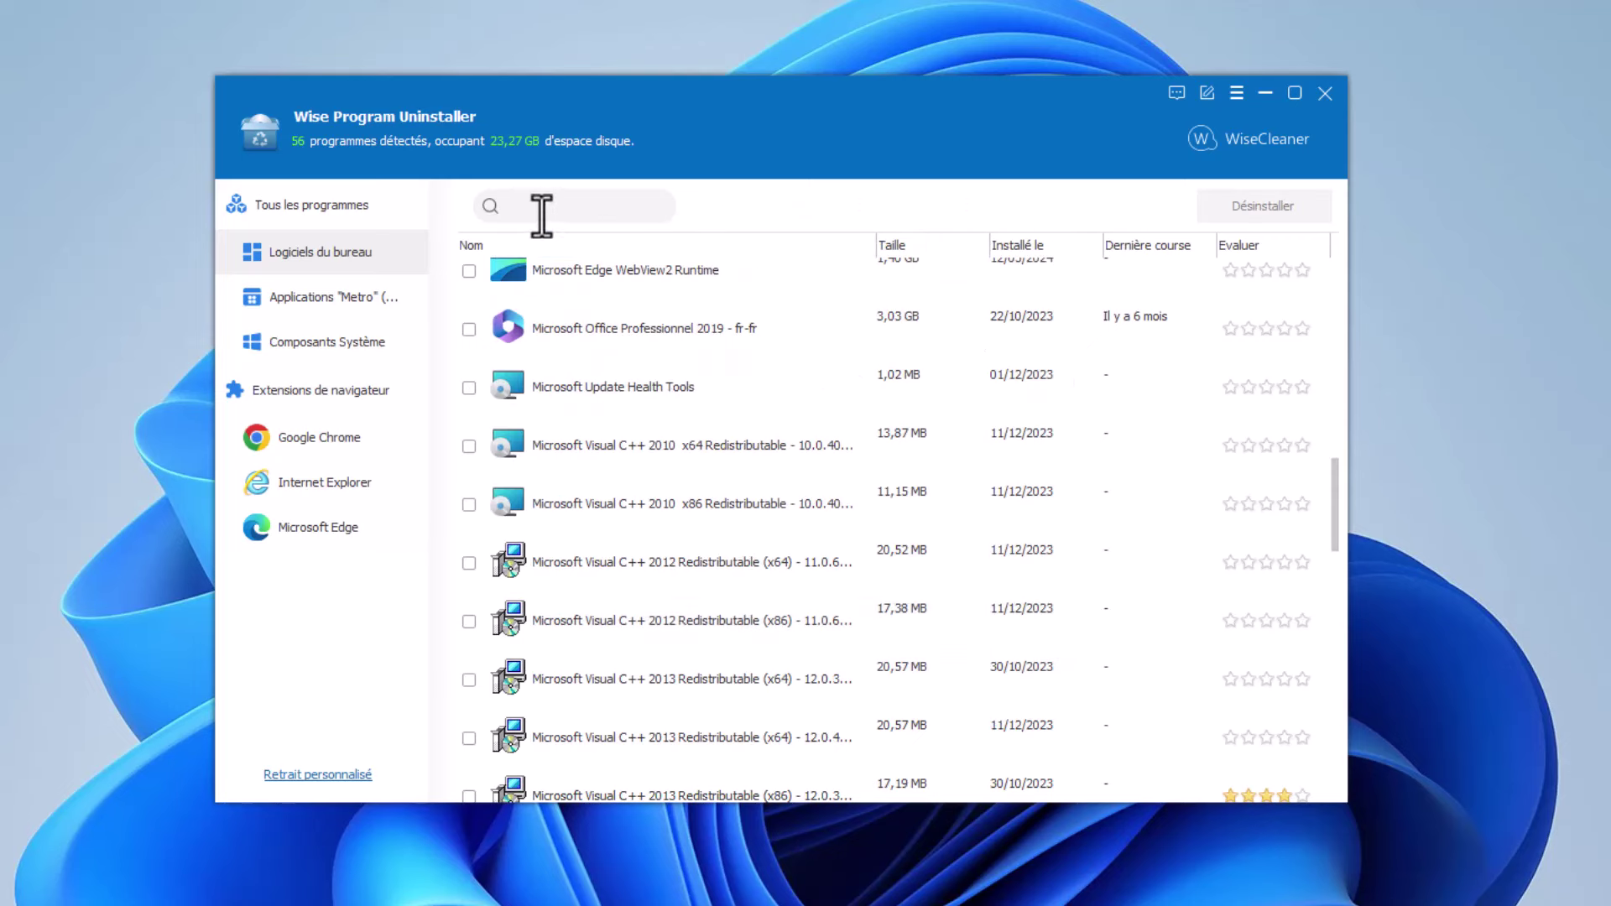
{"action": "type", "text": "edge"}
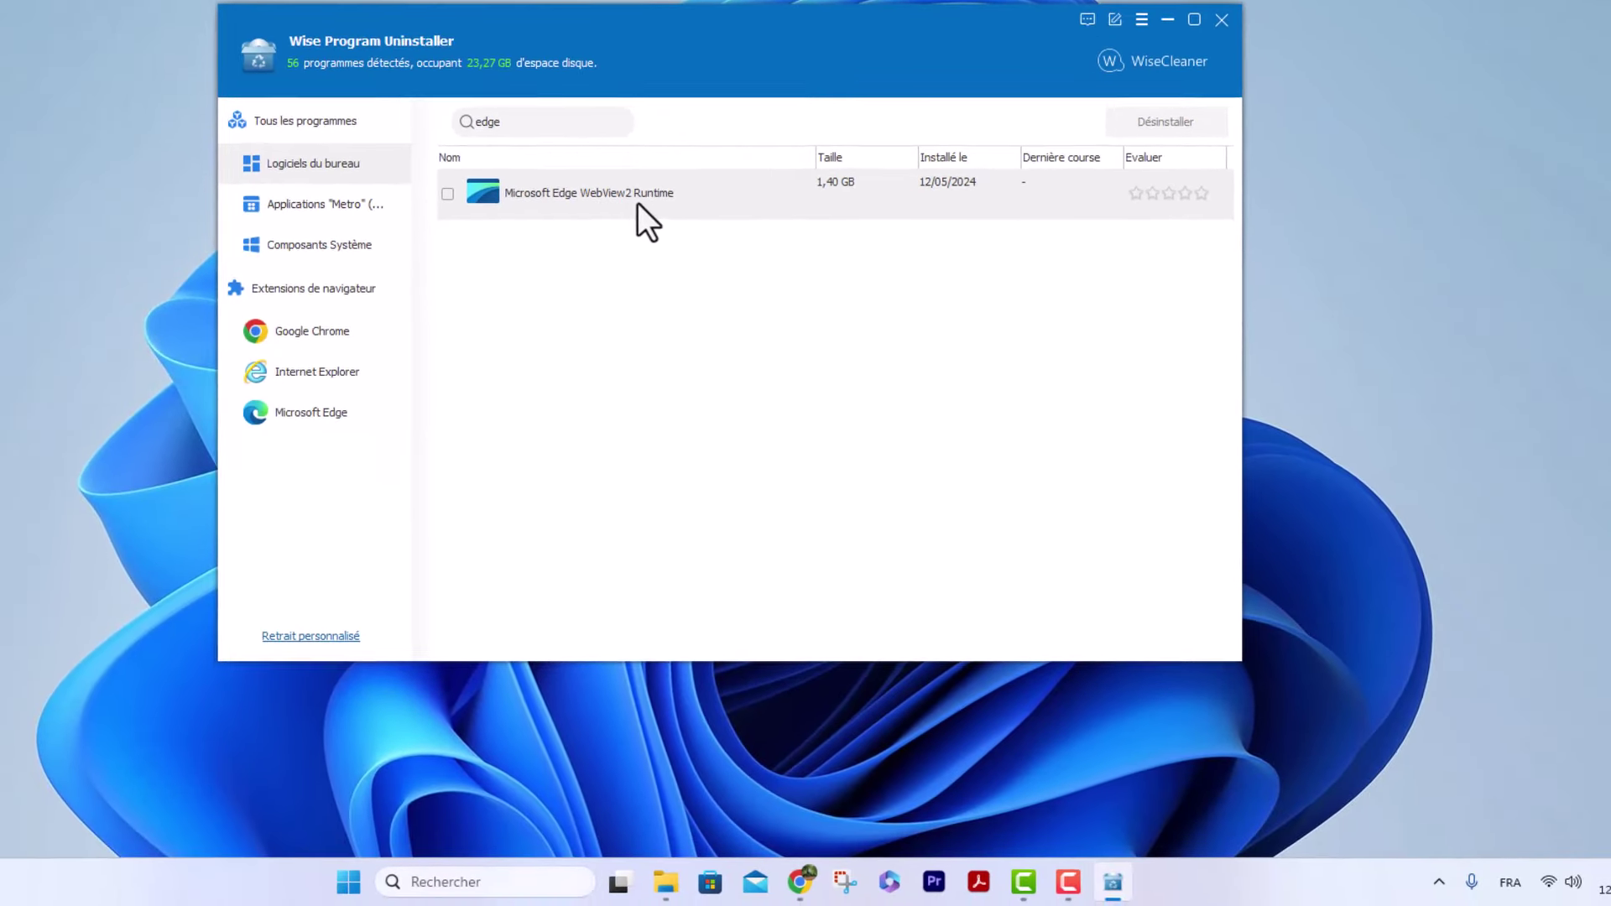
{"action": "key", "text": "alt+F4"}
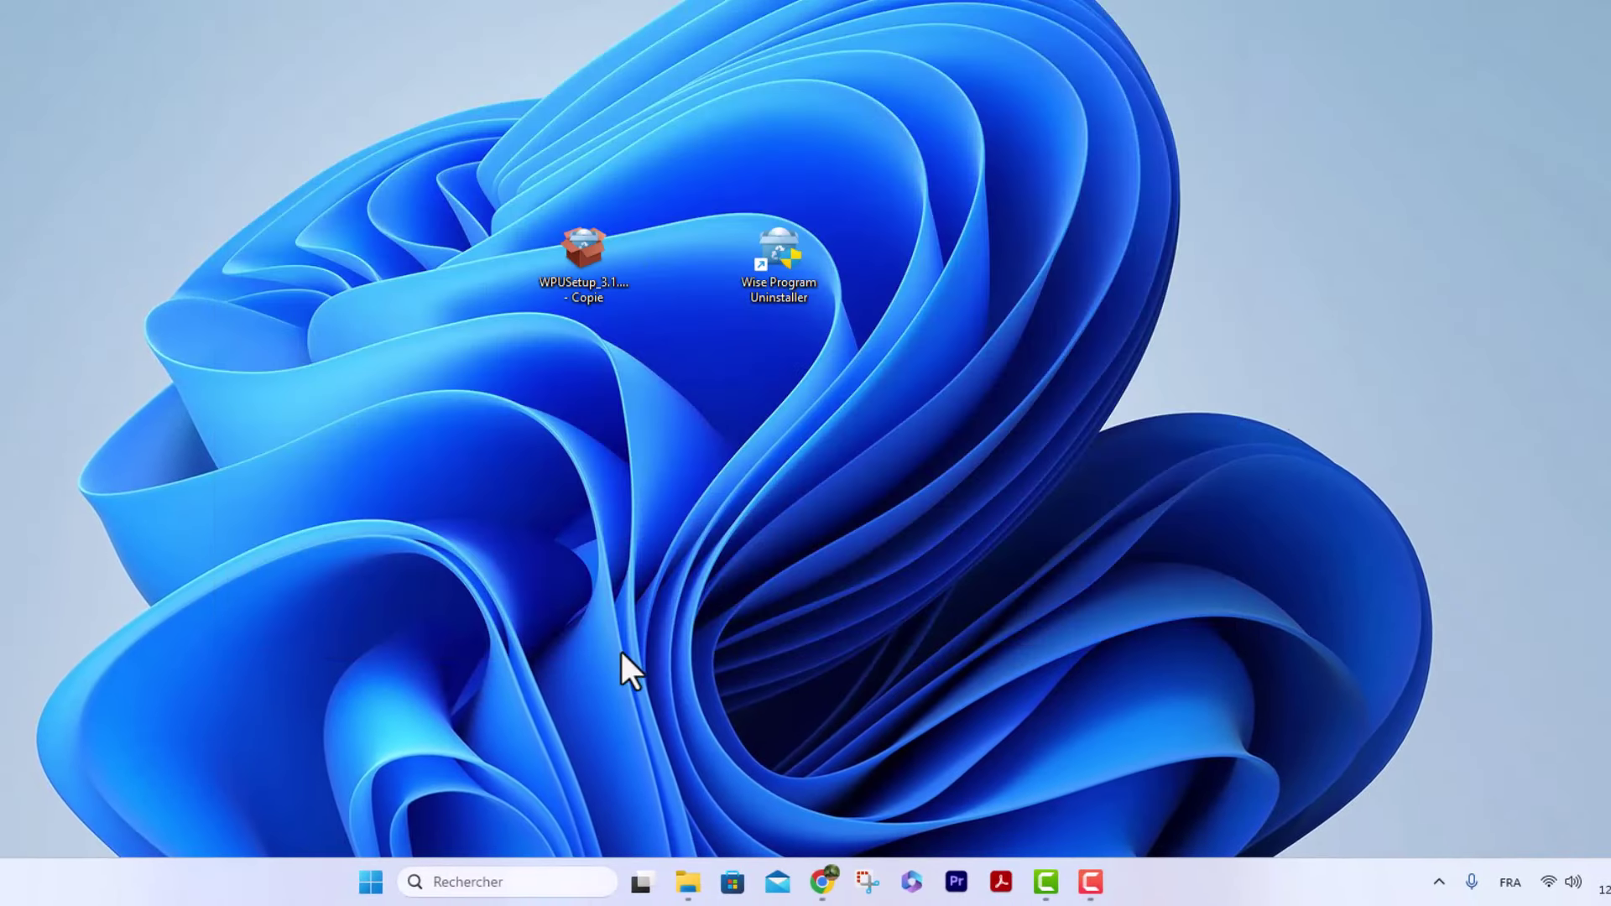